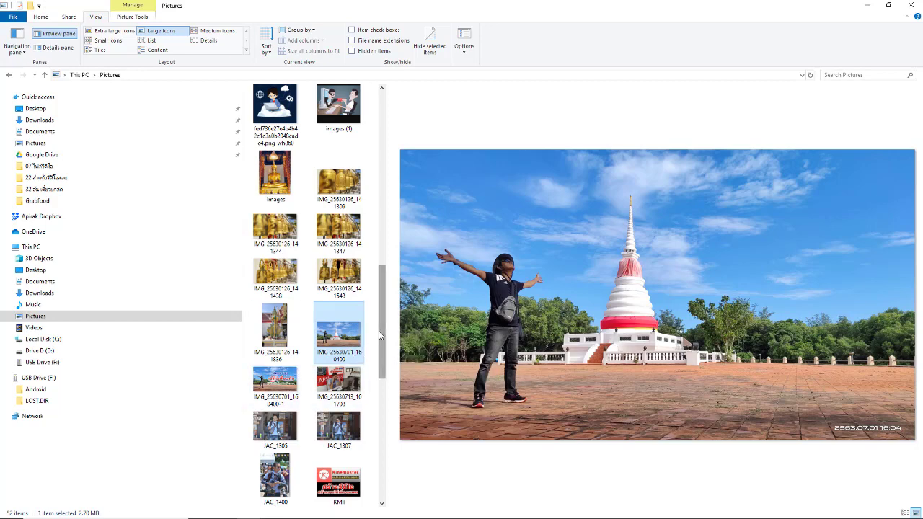
Preview the EP.2 cover image in the Pictures folder.
drag(382, 339, 382, 259)
click(268, 397)
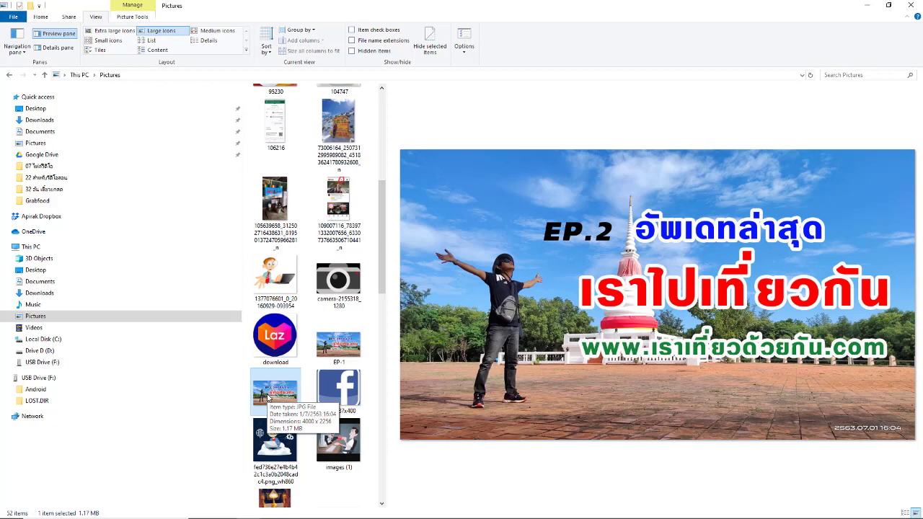
Switch to Chrome, open the YouTube channel page and start a new video upload.
click(481, 507)
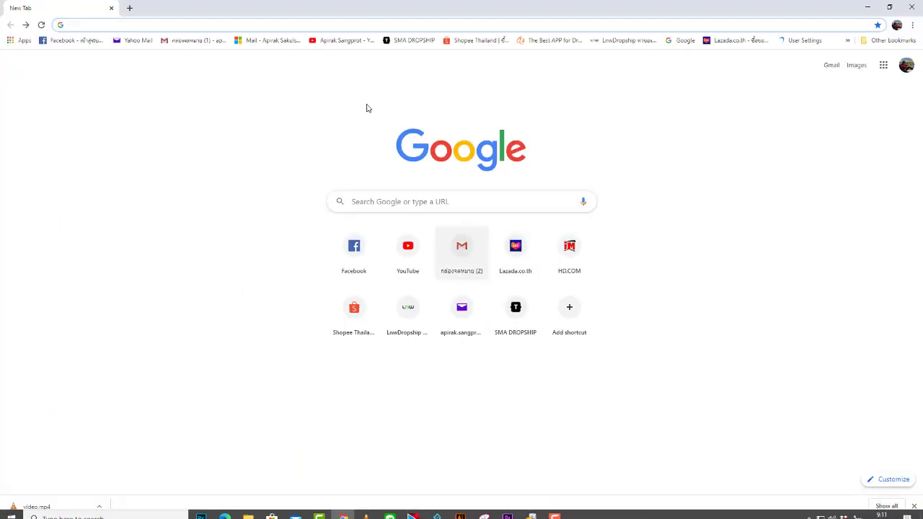
click(352, 43)
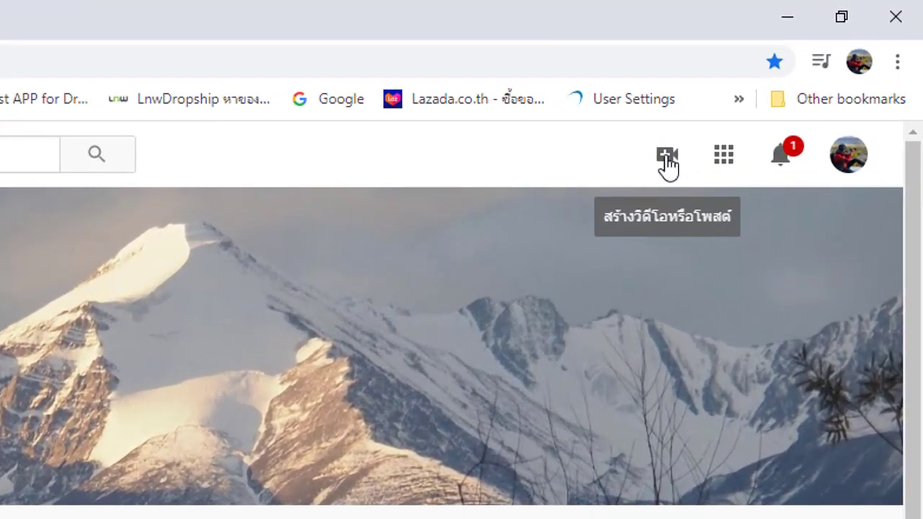
click(668, 160)
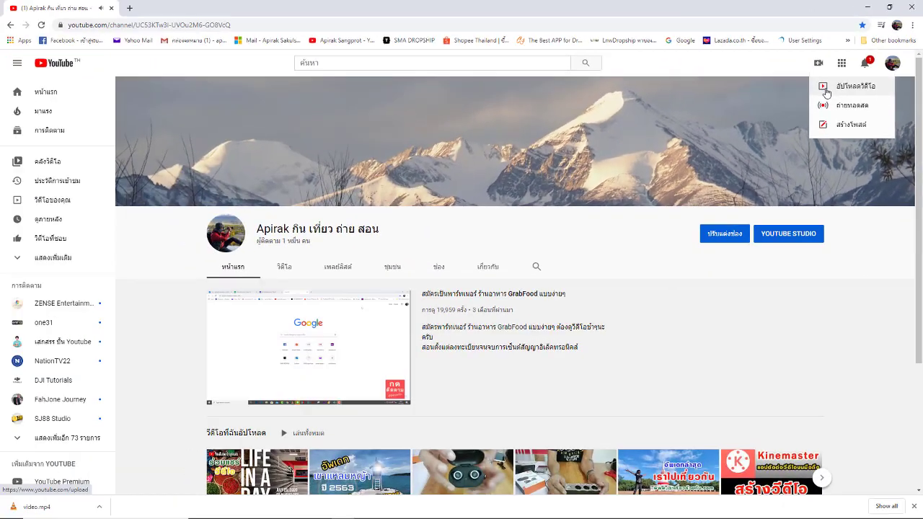
click(685, 216)
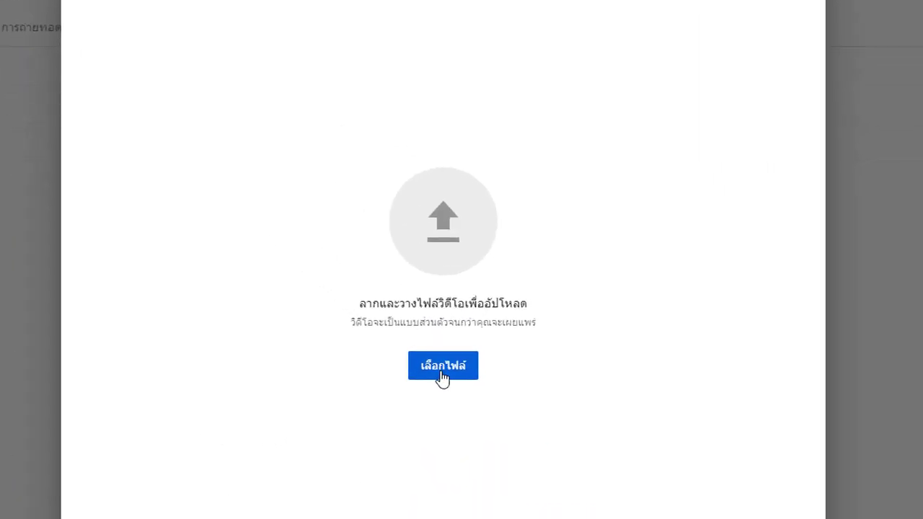
Choose the video file เราไปเที่ยวกัน-2.mp4 for upload and select the default title text.
click(441, 375)
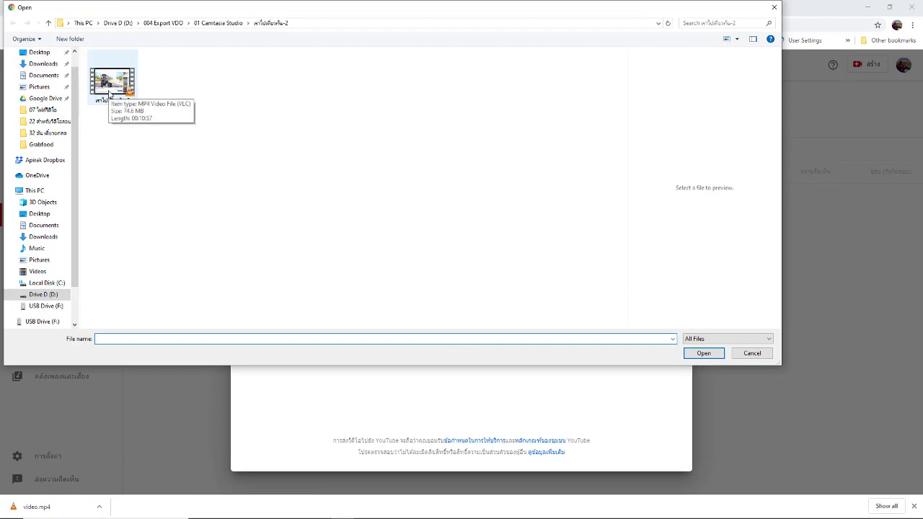
click(110, 94)
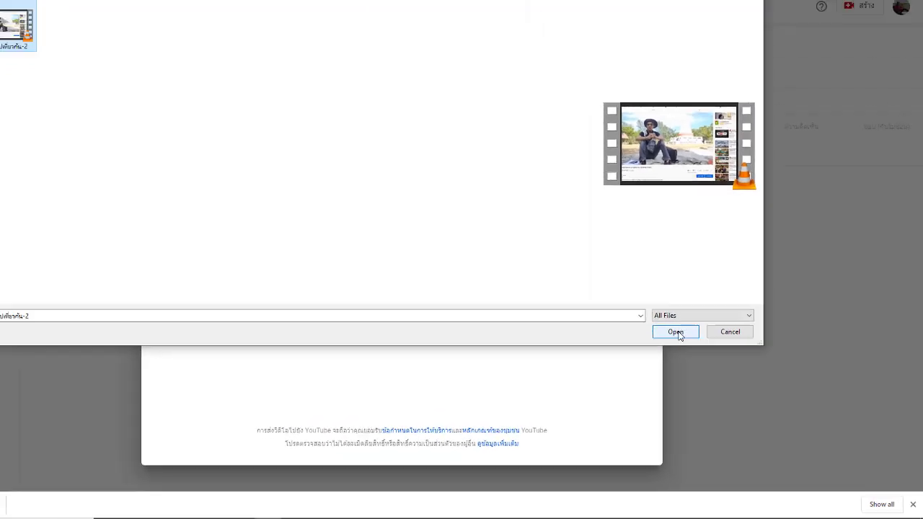
click(510, 204)
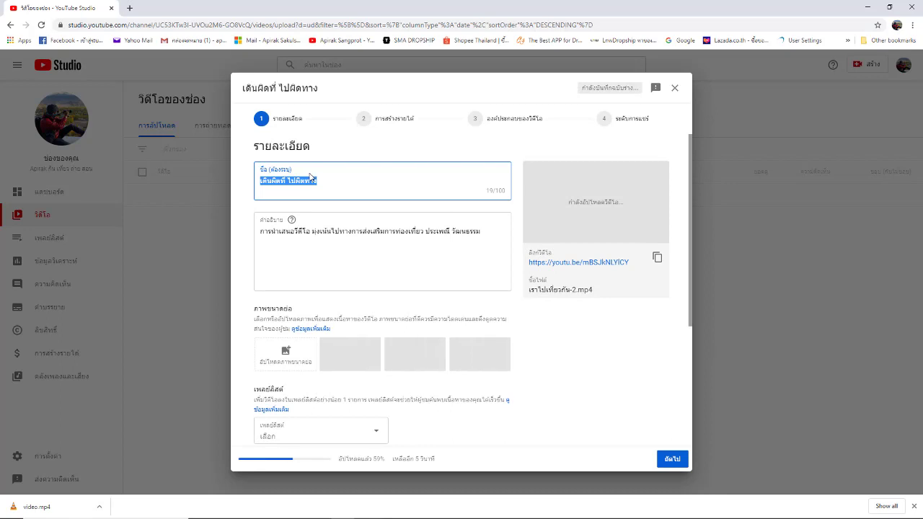
Replace the default video title with "Ep.2 อัพเดทเวปไซด์".
key(BackSpace)
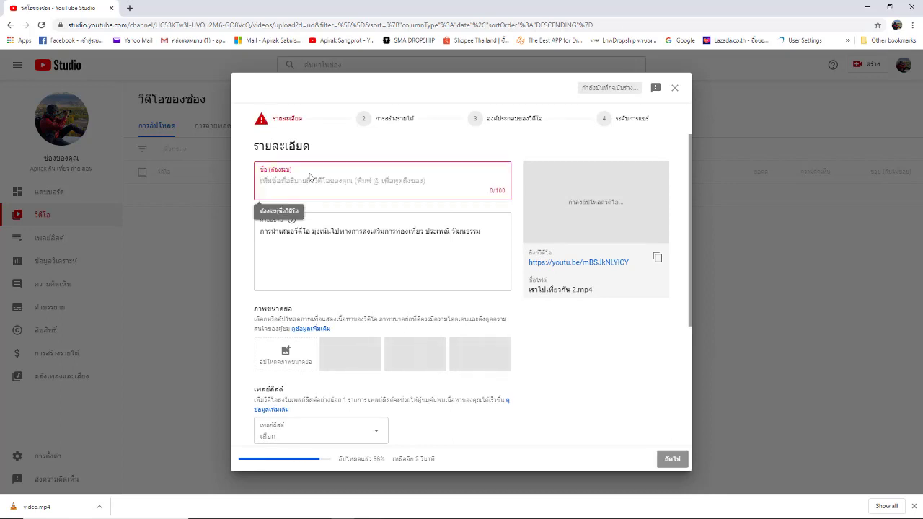
text(ฎญ)
key(BackSpace)
key(BackSpace)
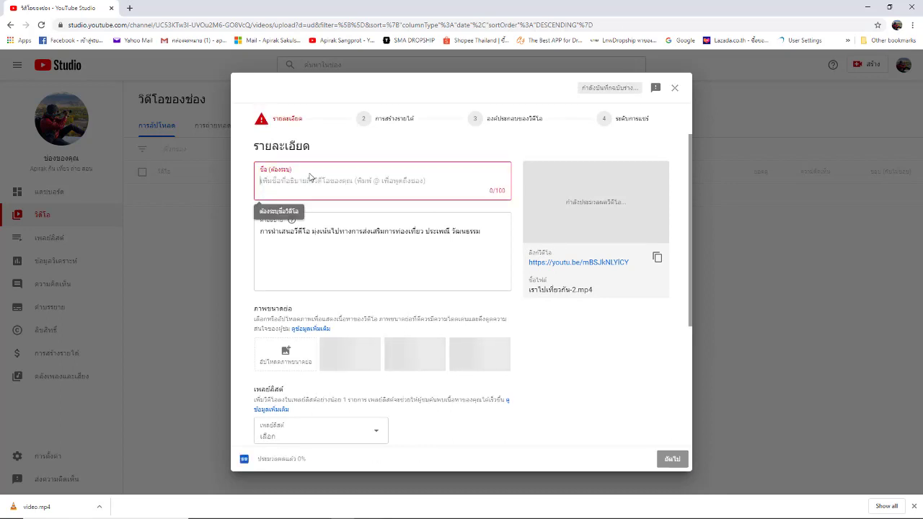
text(Ep.2)
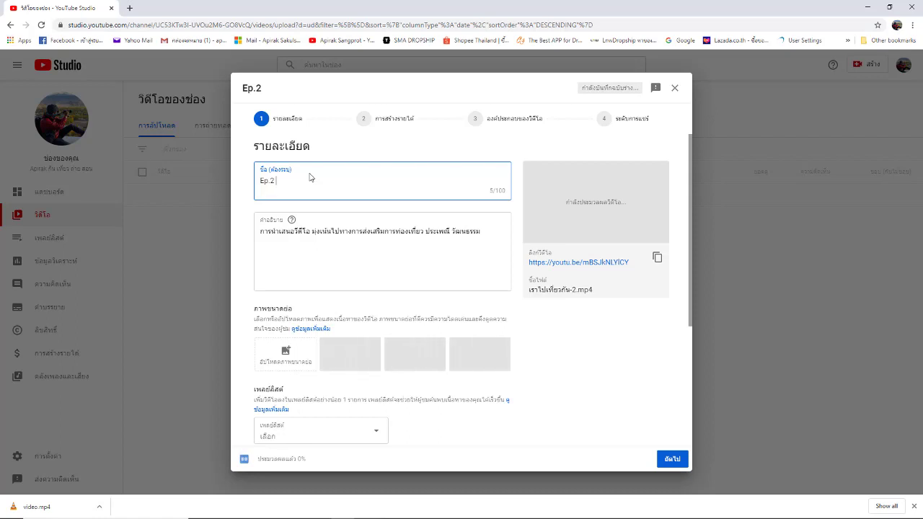
text(อัพเดทเวปไ)
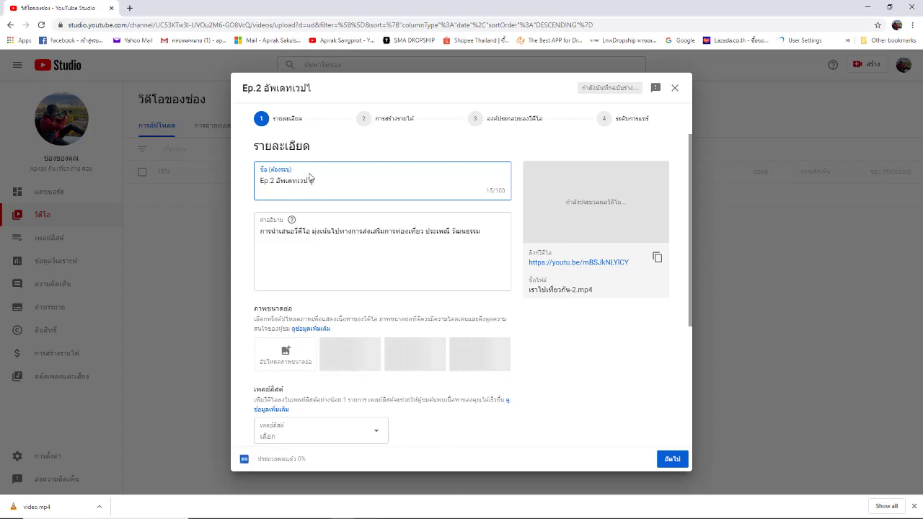
text(ซต์ )
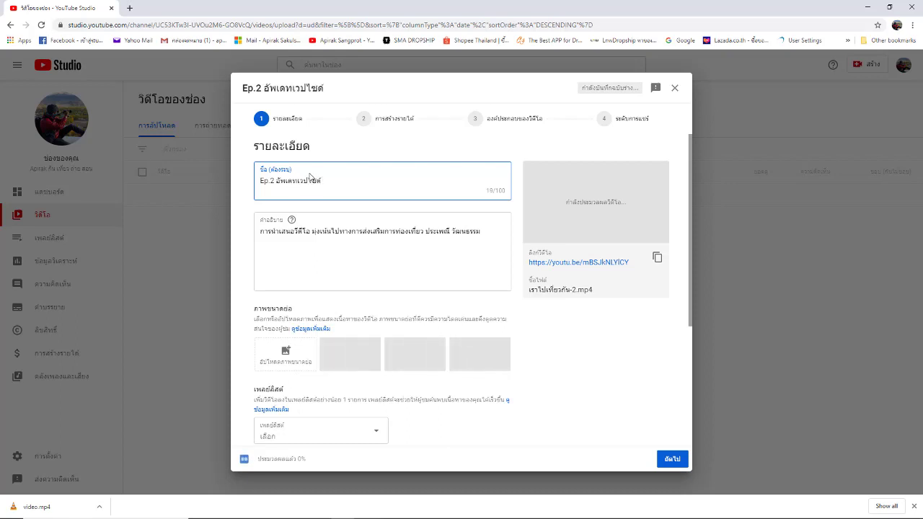
text(WWW)
key(BackSpace)
key(BackSpace)
key(BackSpace)
text(www)
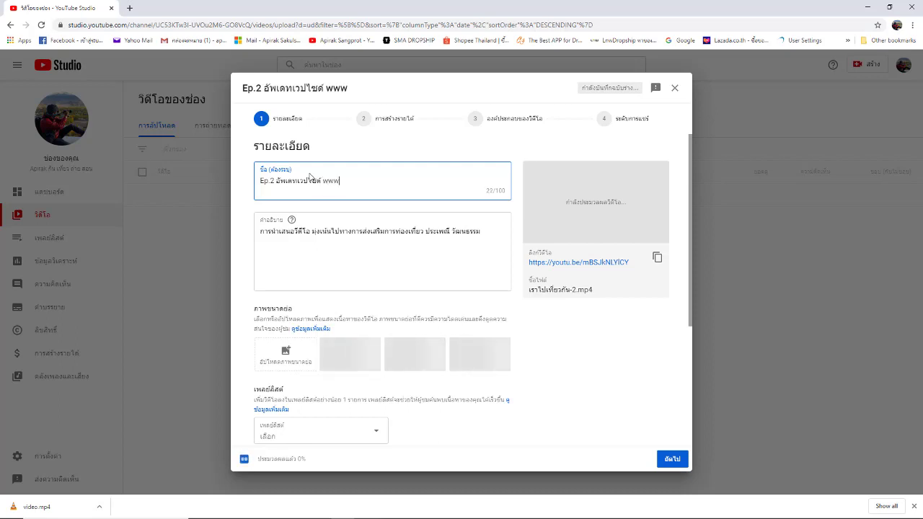
text(.gikgm)
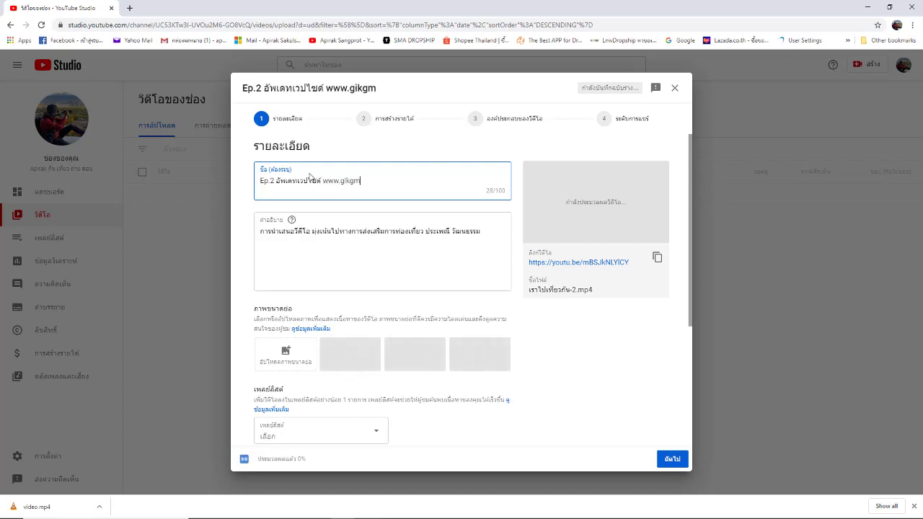
key(BackSpace)
key(BackSpace)
key(BackSpace)
key(BackSpace)
key(BackSpace)
text(เรา)
text(เที่ย)
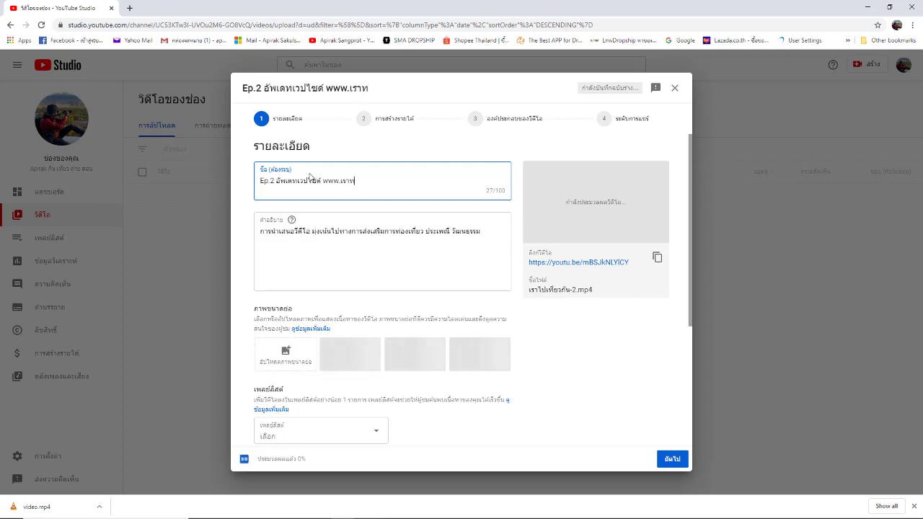
text(วด้วยก)
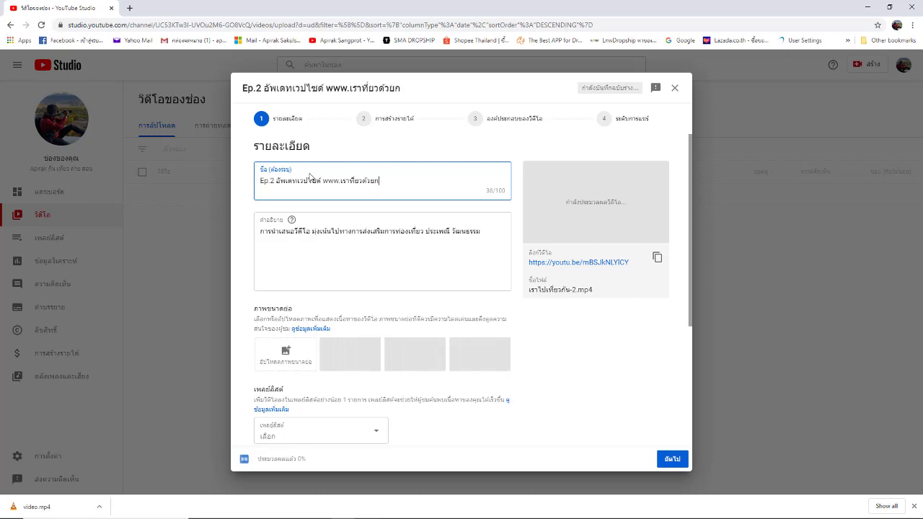
text(ัน.com ล)
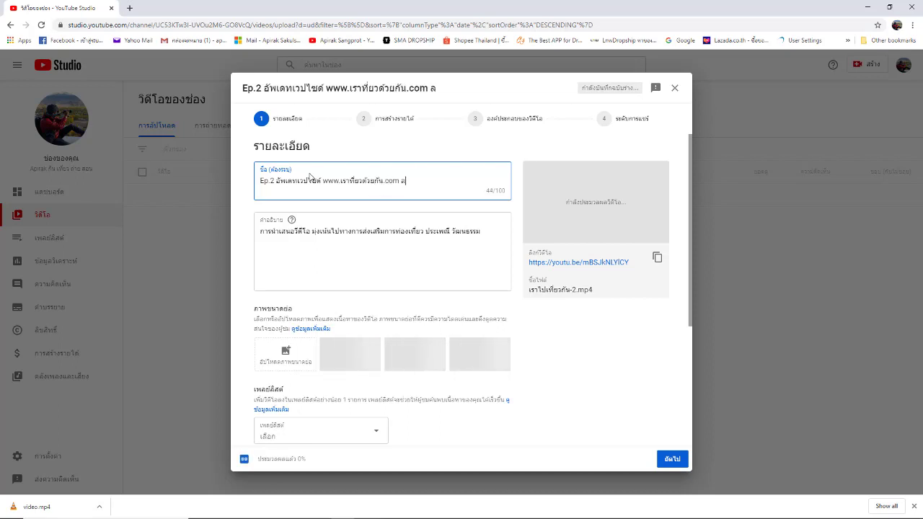
Finish the video title with "ล่าสุด วันที่ 13 ก.ค. 2563".
text(สุด)
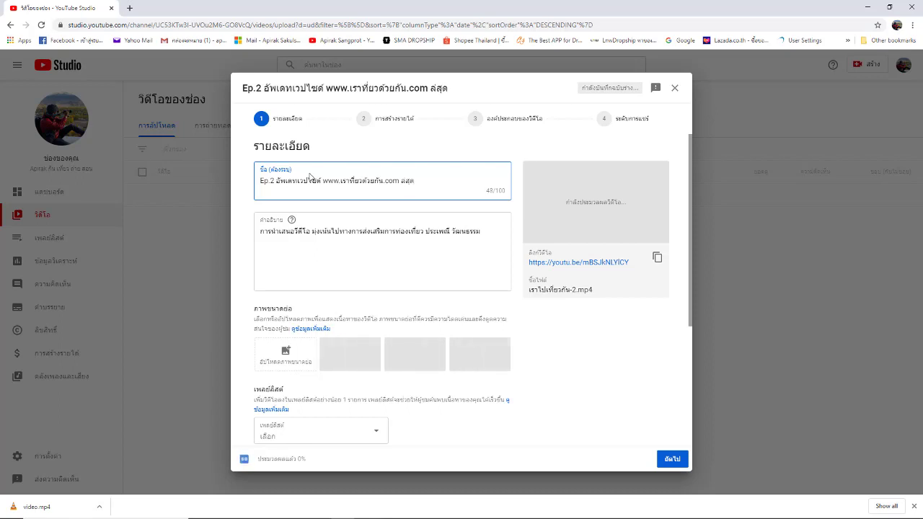
key(BackSpace)
key(BackSpace)
text(าสุด วันที่ )
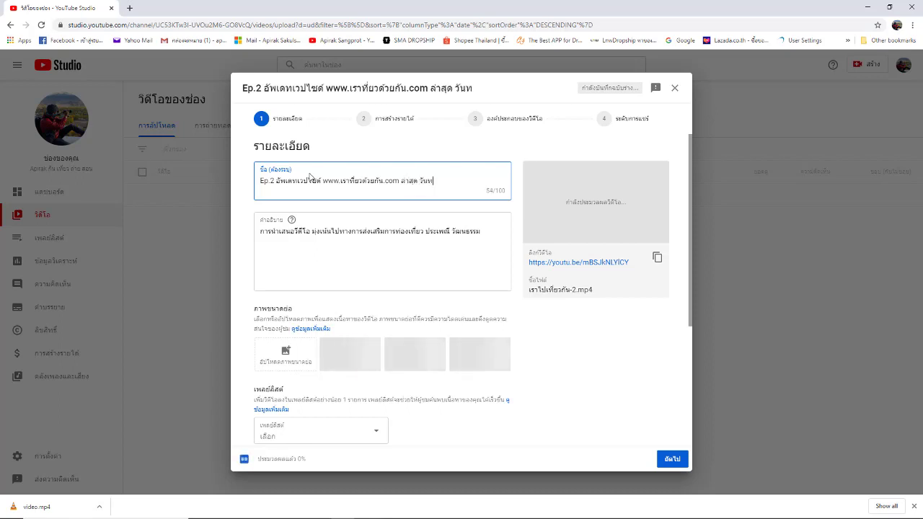
text(13 ม)
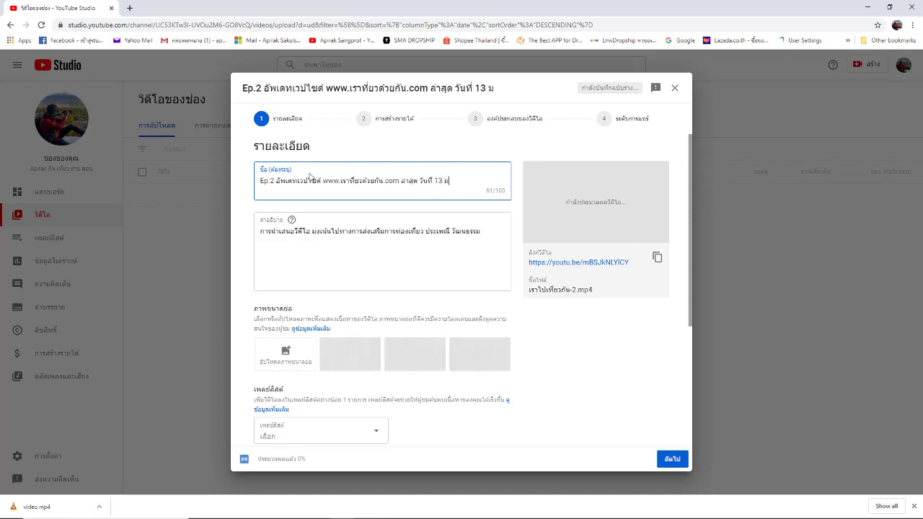
text(.ค)
key(BackSpace)
text(ก.ค. 2563)
Clear the default video description and open the YouTube channel page in a new tab.
drag(485, 238, 243, 234)
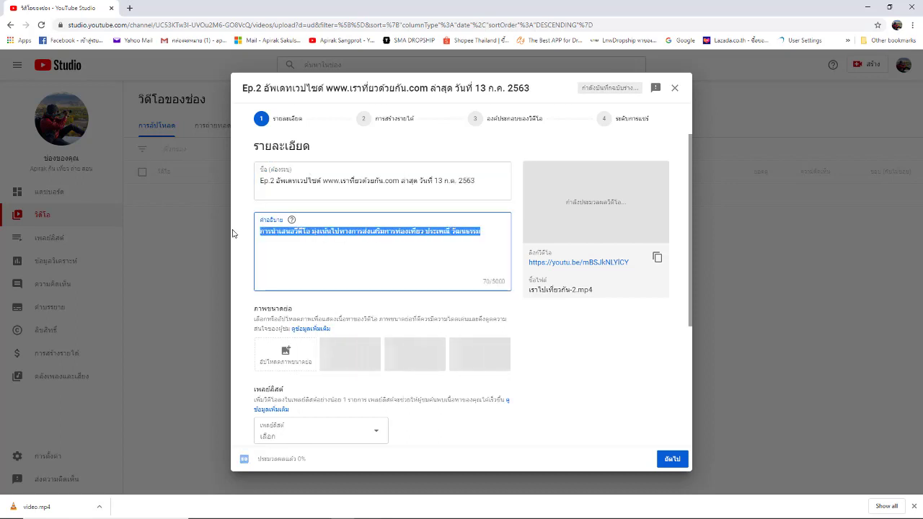
key(BackSpace)
click(129, 8)
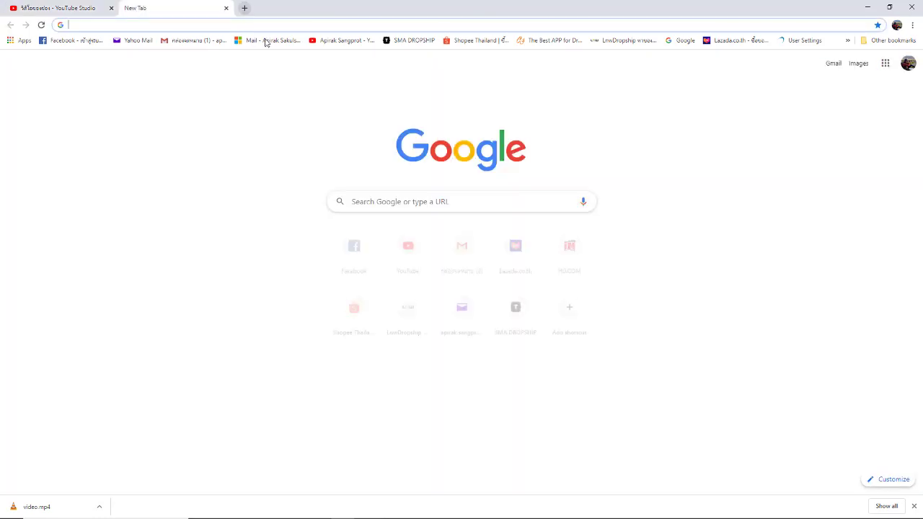
click(343, 41)
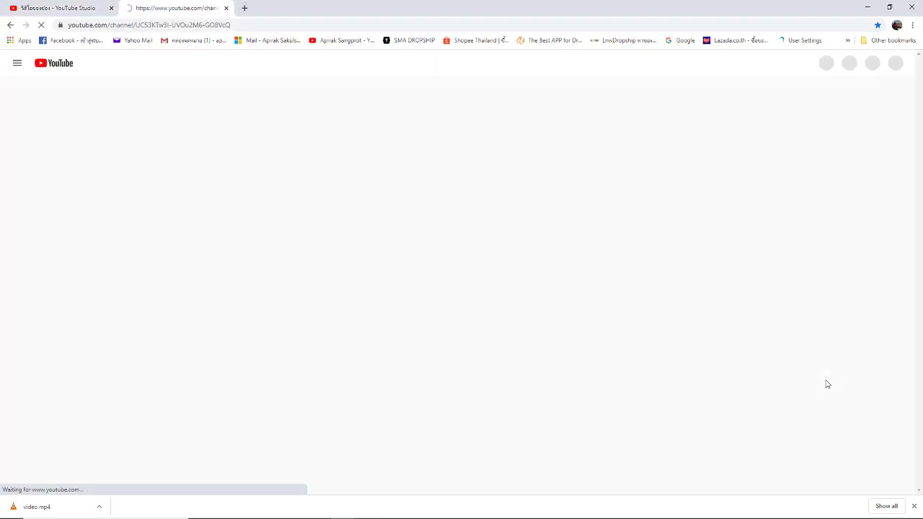
Open the channel's EP.1 เราไปเที่ยวกัน video and expand its full description.
scroll(614, 340, down, 3)
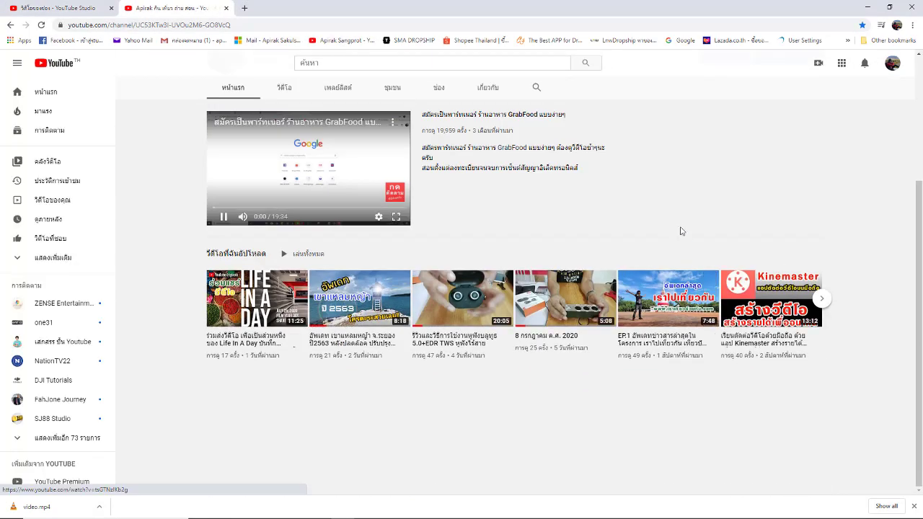
click(669, 303)
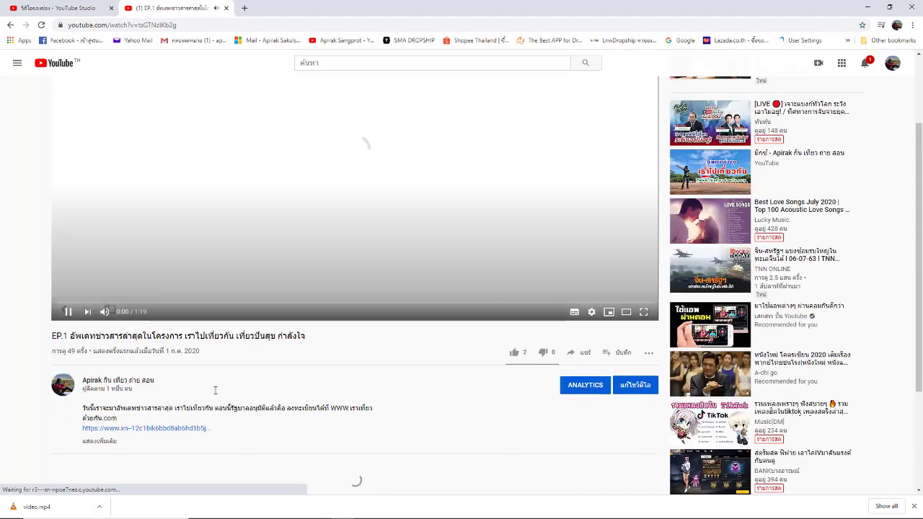
click(100, 440)
scroll(97, 209, down, 3)
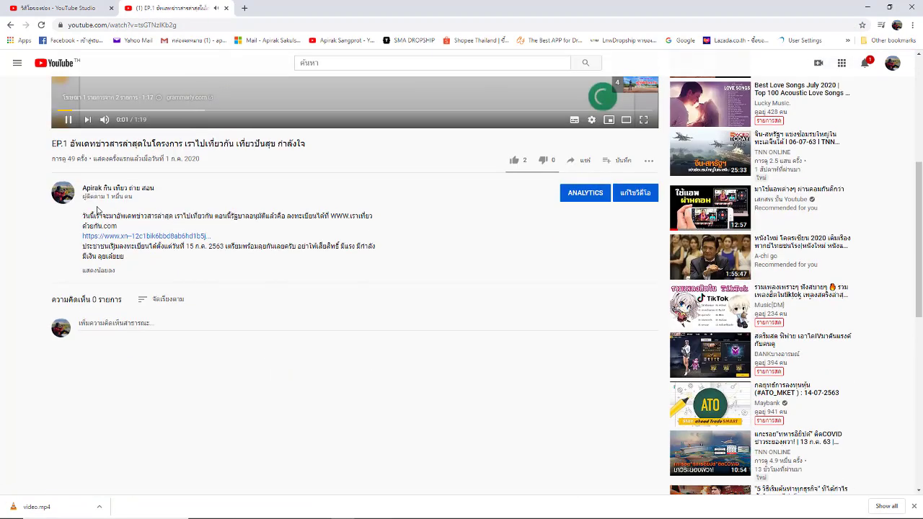
Copy the EP.1 video's whole description and paste it into the description of the Ep.2 upload.
triple_click(85, 216)
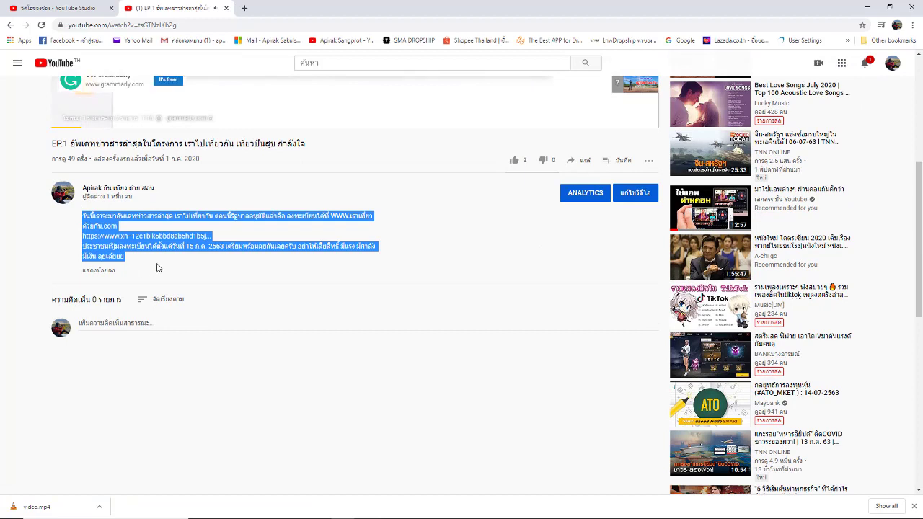
right_click(116, 216)
click(144, 224)
click(57, 8)
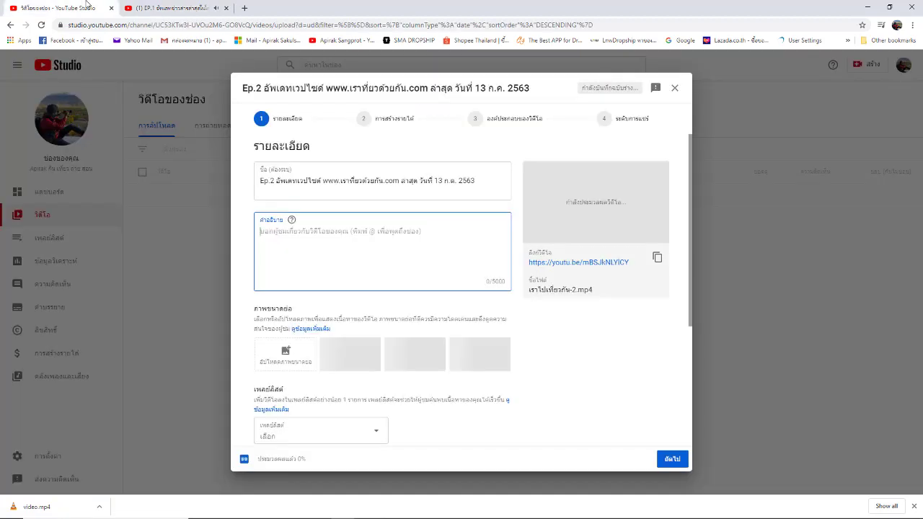
right_click(269, 230)
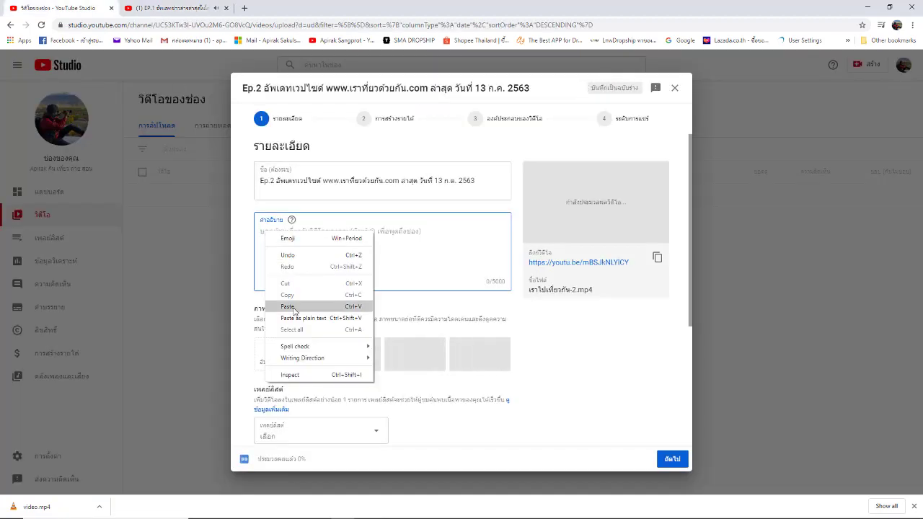
click(289, 308)
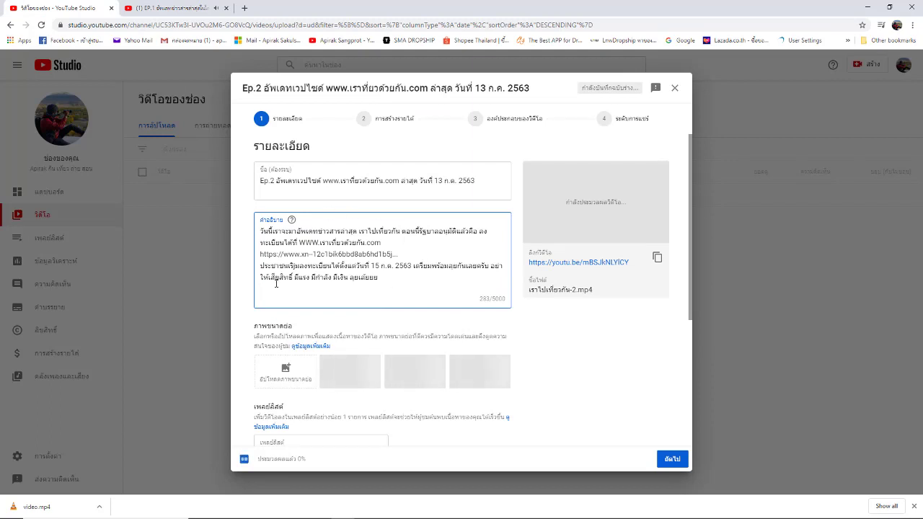
Try the auto-generated thumbnails and select the first one, with the yellow ring on black.
scroll(408, 291, down, 2)
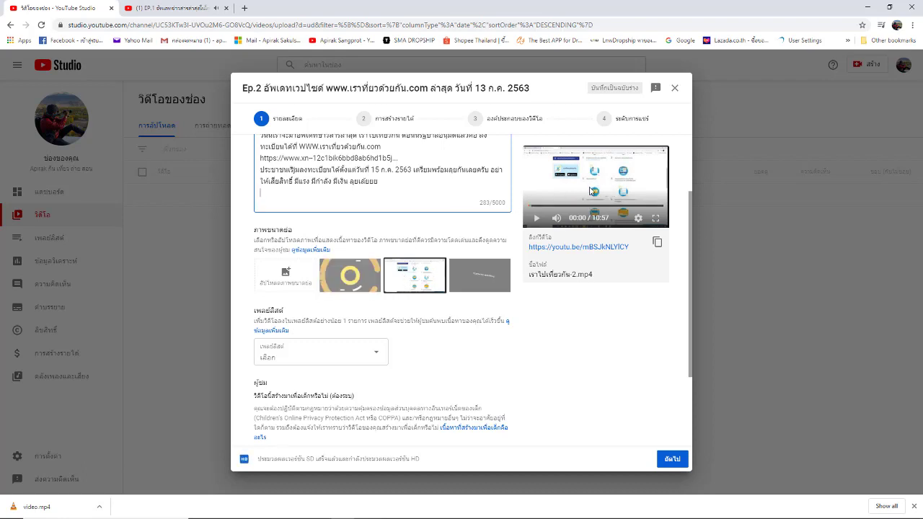
click(415, 279)
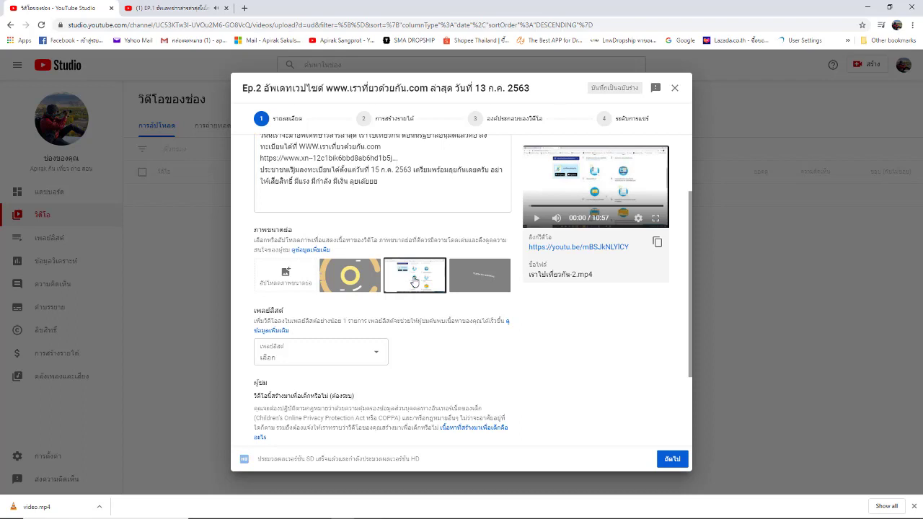
click(489, 278)
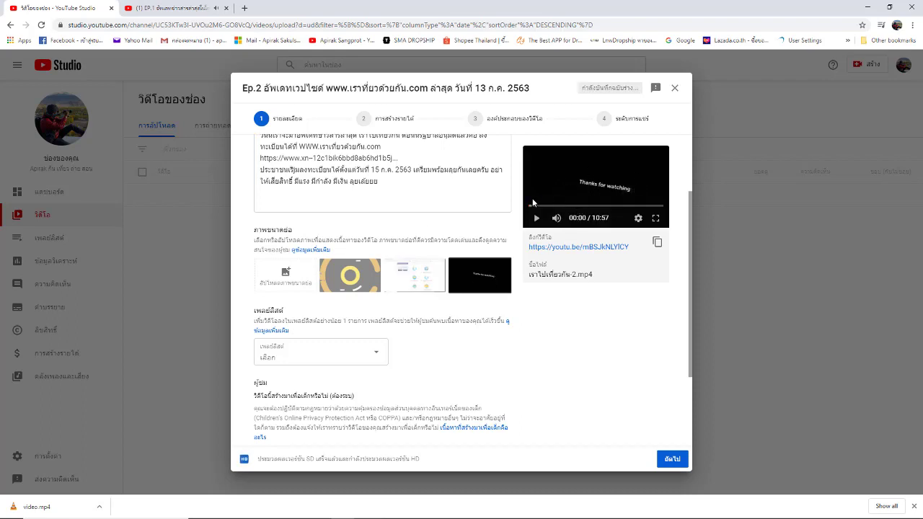
click(350, 275)
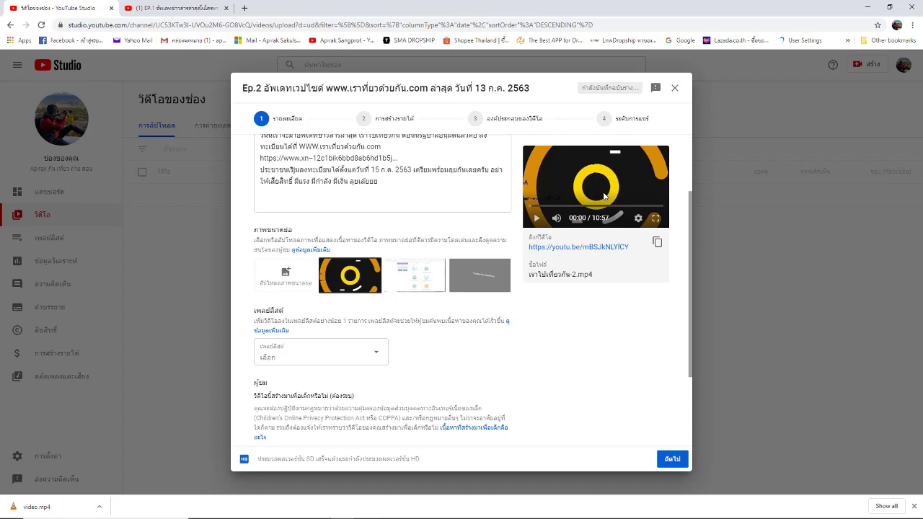
Upload the EP-2 image from the Pictures folder as the video's custom thumbnail.
click(480, 278)
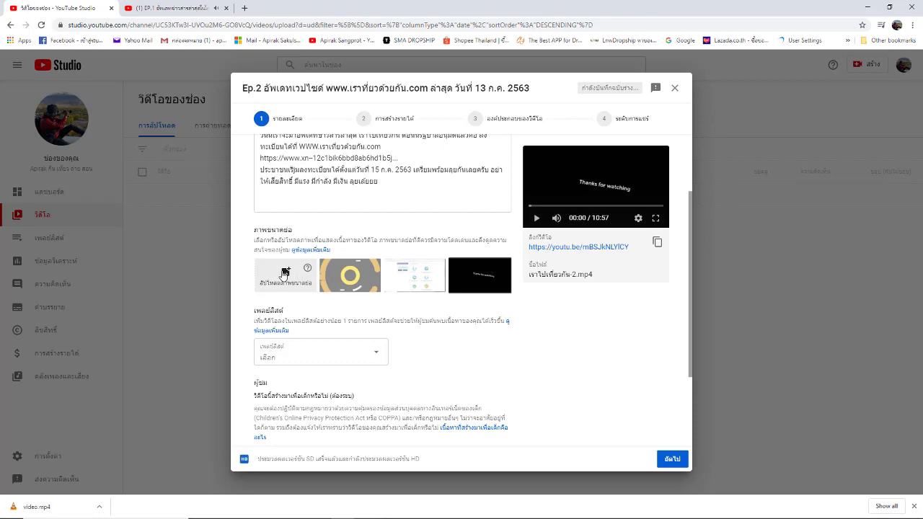
click(285, 273)
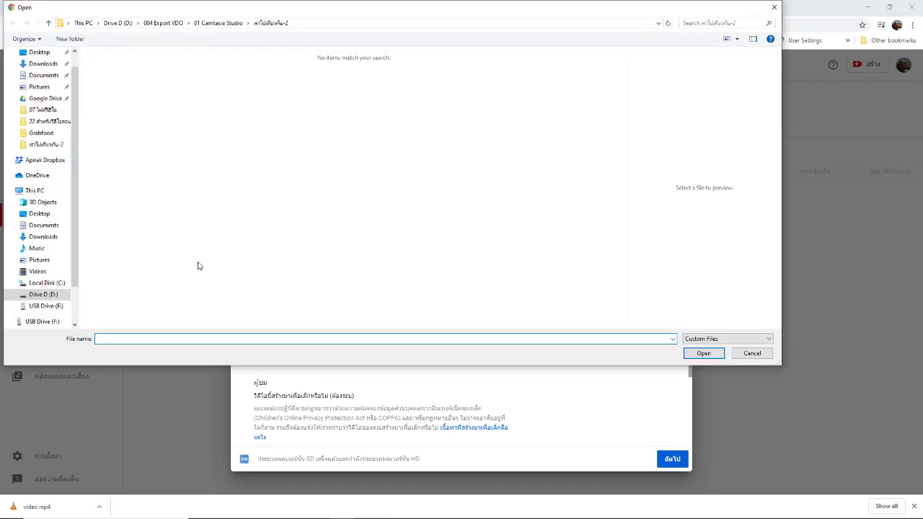
click(39, 260)
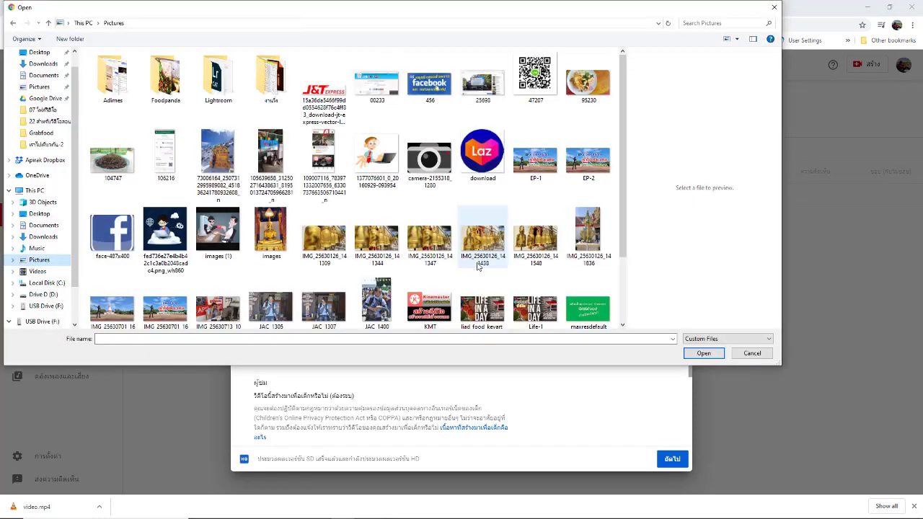
click(583, 166)
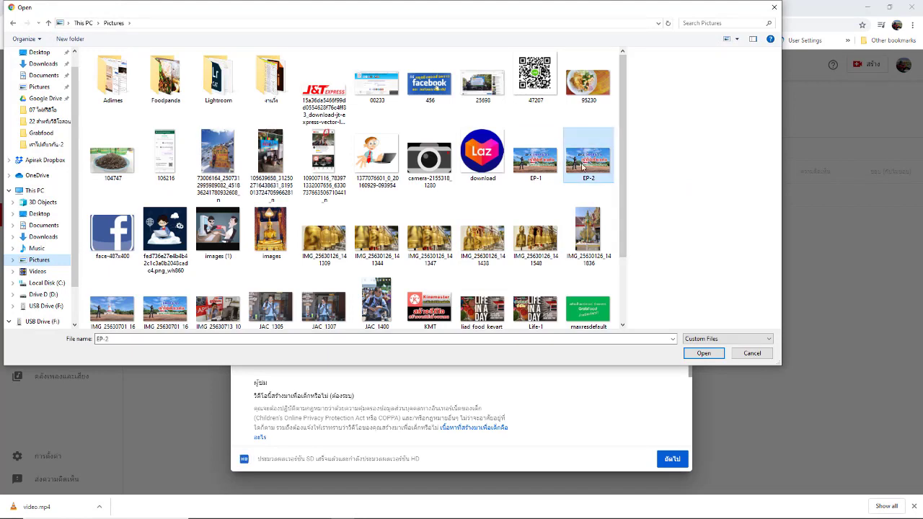
click(704, 353)
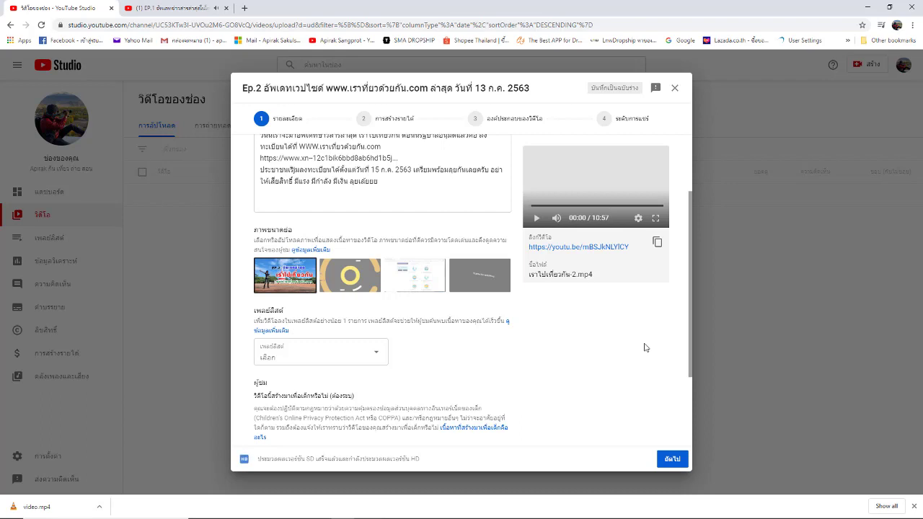
Add the video to the playlist เดินทางกิน-เที่ยว เปรี้ยวไปเรื่อย.
click(375, 351)
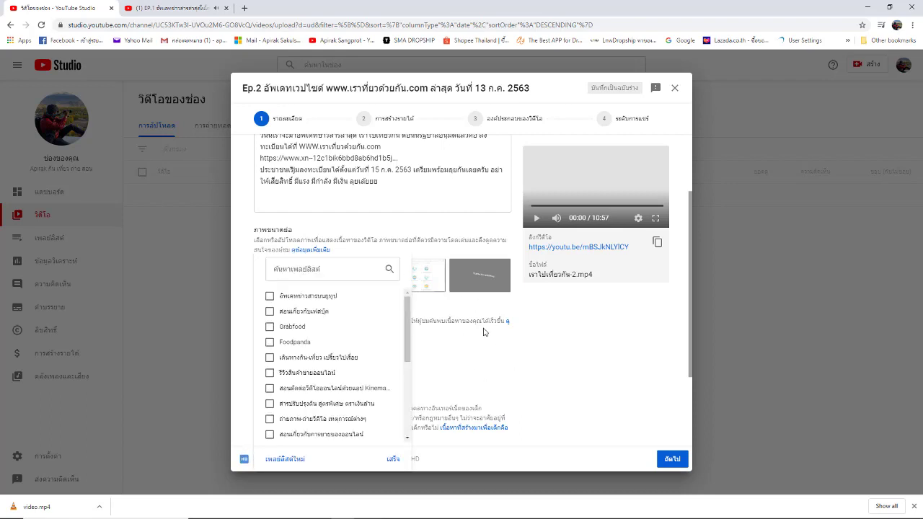
click(544, 362)
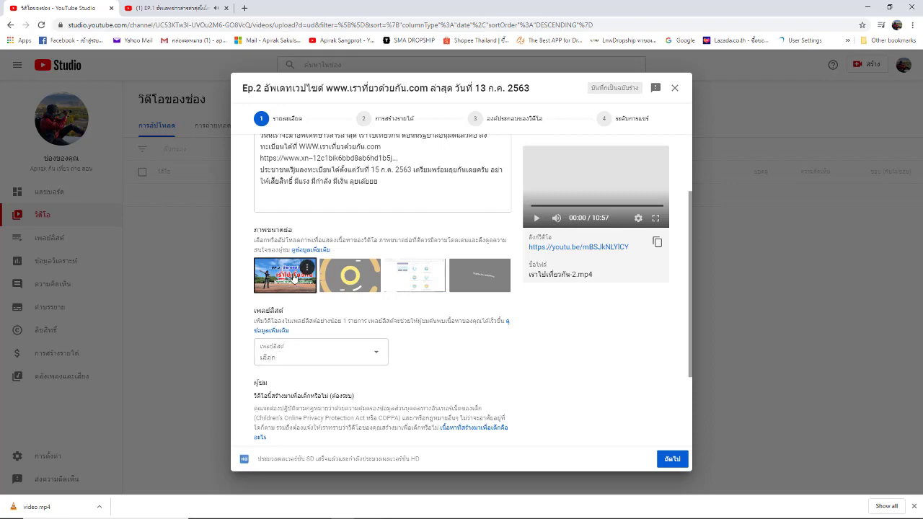
click(375, 355)
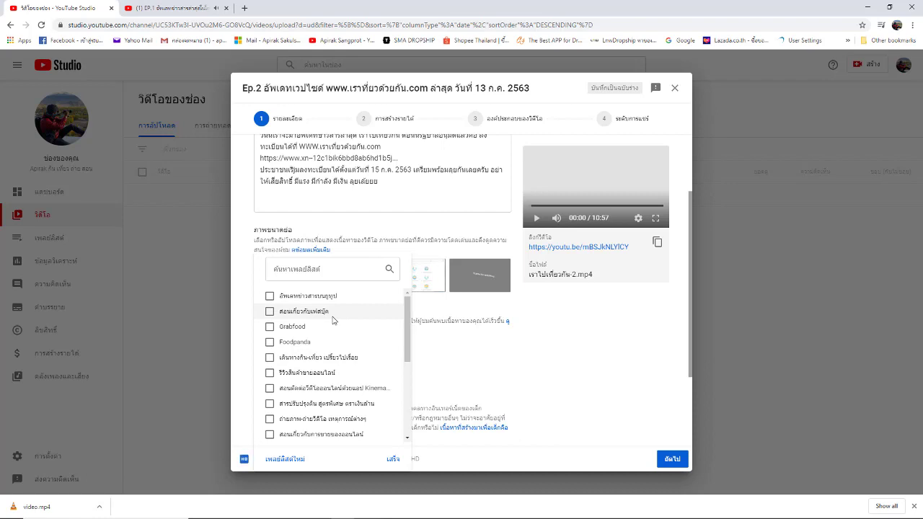
scroll(334, 320, down, 3)
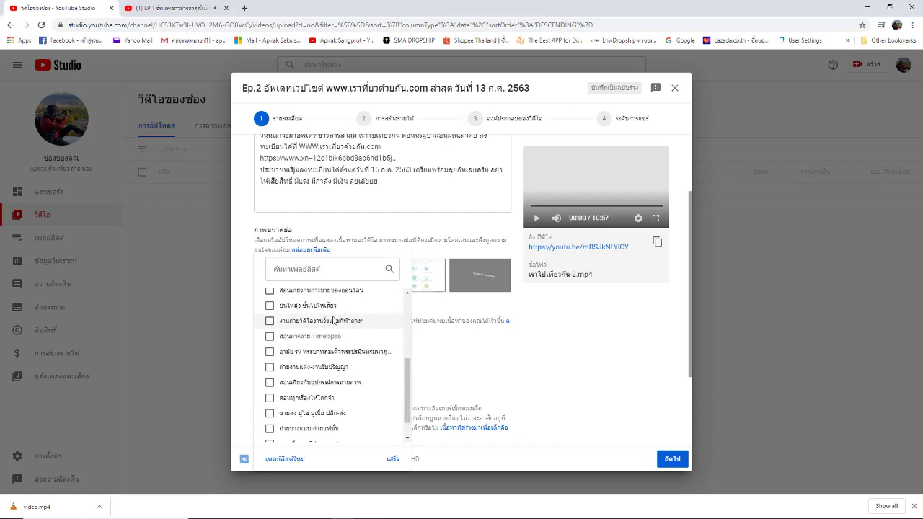
scroll(333, 322, up, 1)
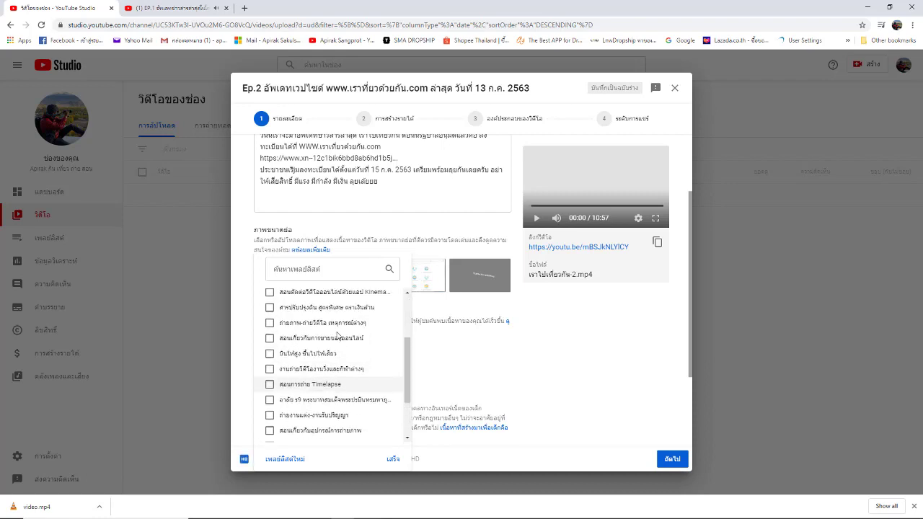
click(269, 324)
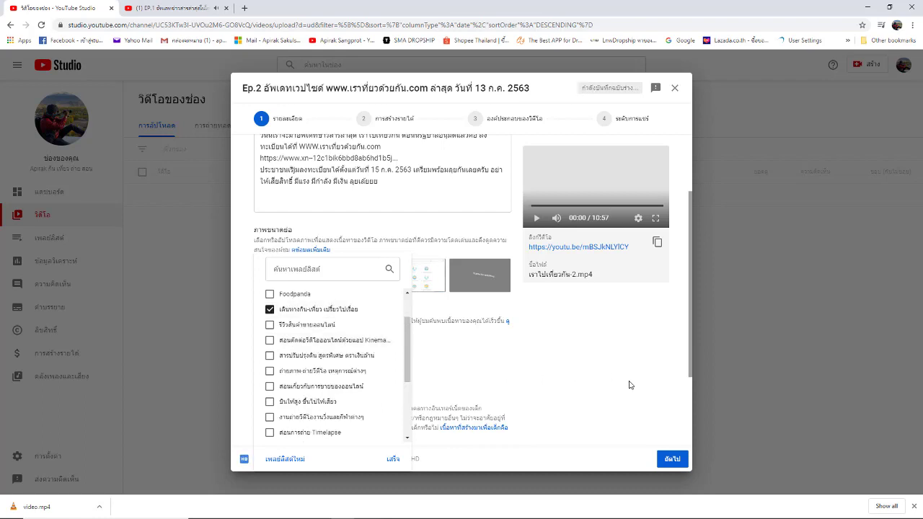
click(269, 310)
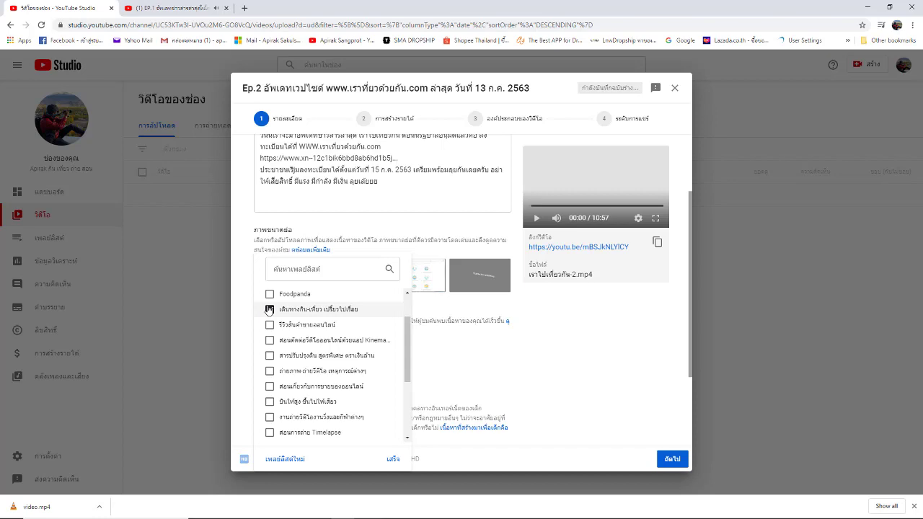
click(269, 309)
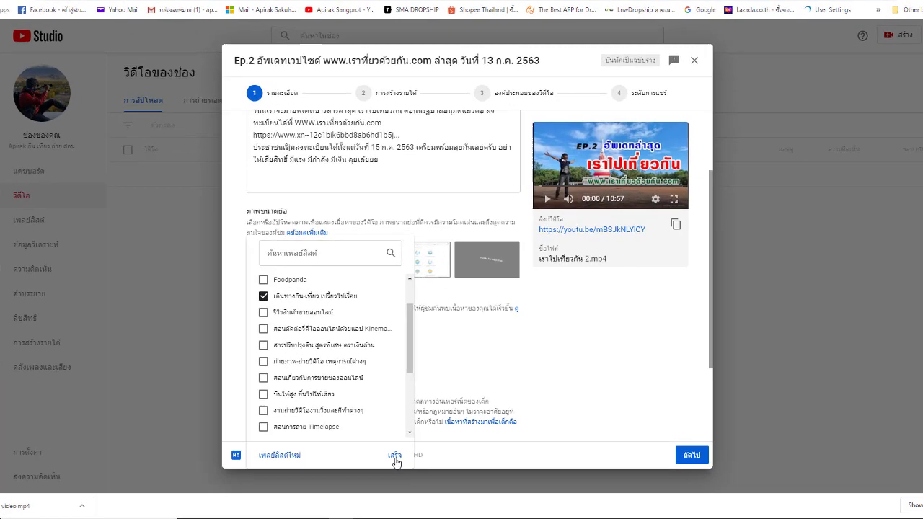
click(395, 456)
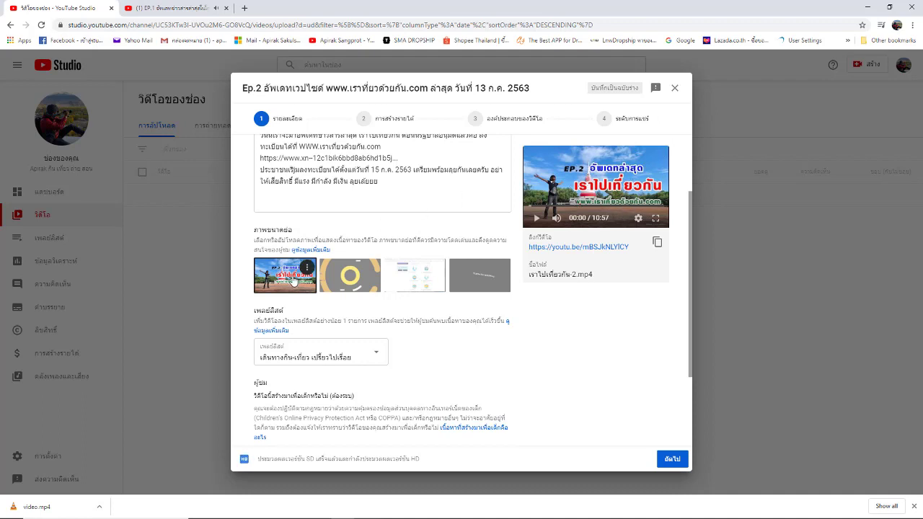
mouse_move(309, 284)
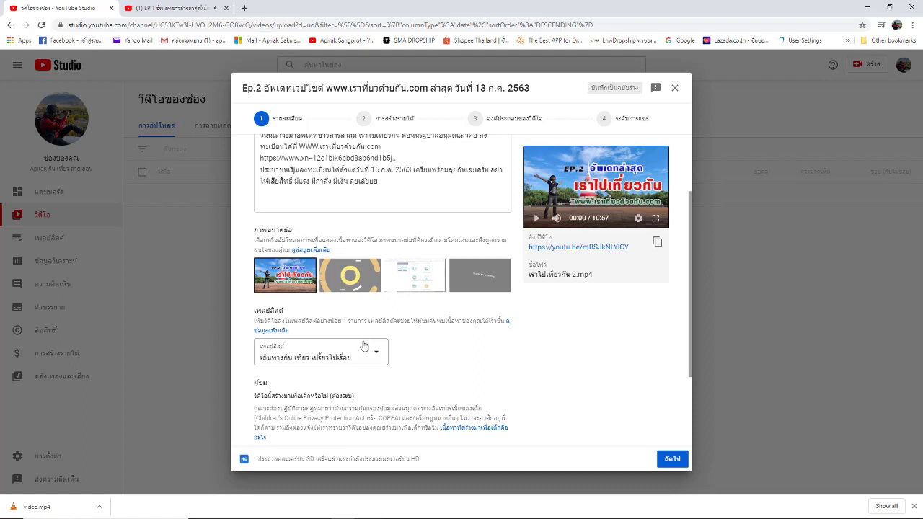
Check the age-restriction and made-for-kids options, and mark the video as not made for kids.
scroll(435, 328, down, 2)
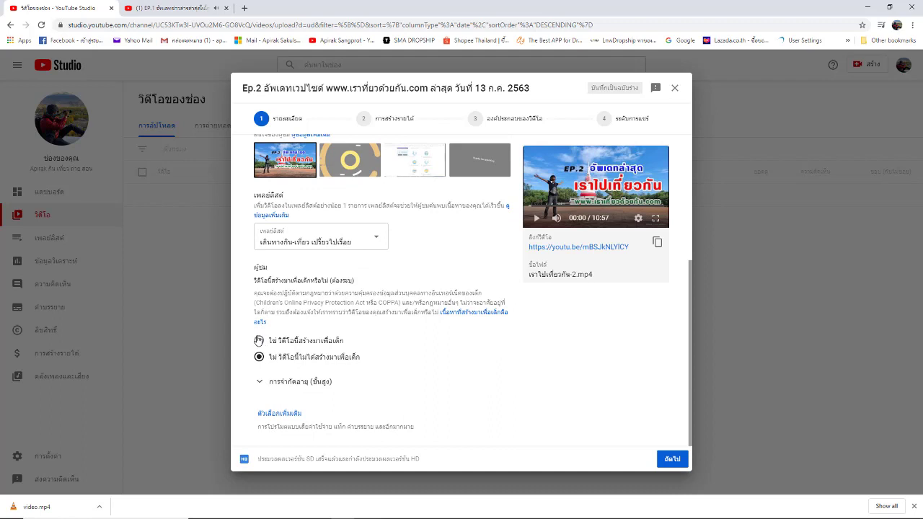
click(260, 383)
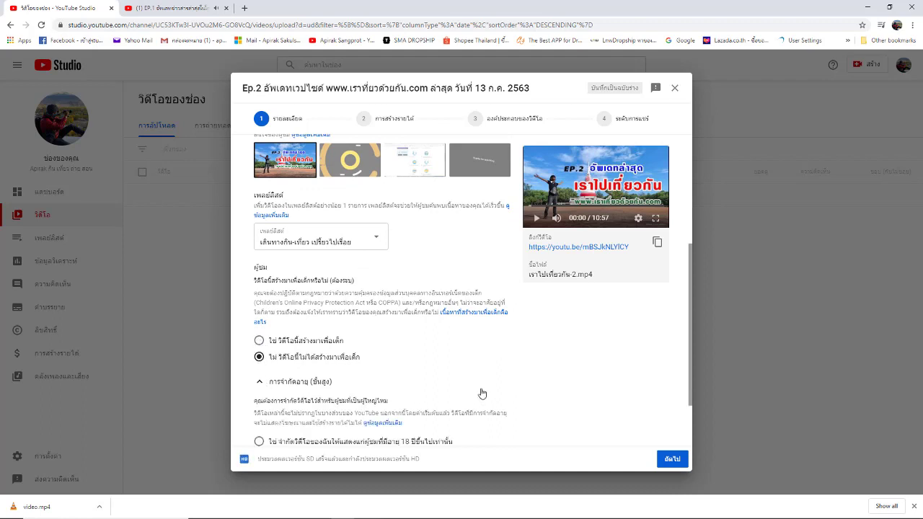
click(260, 384)
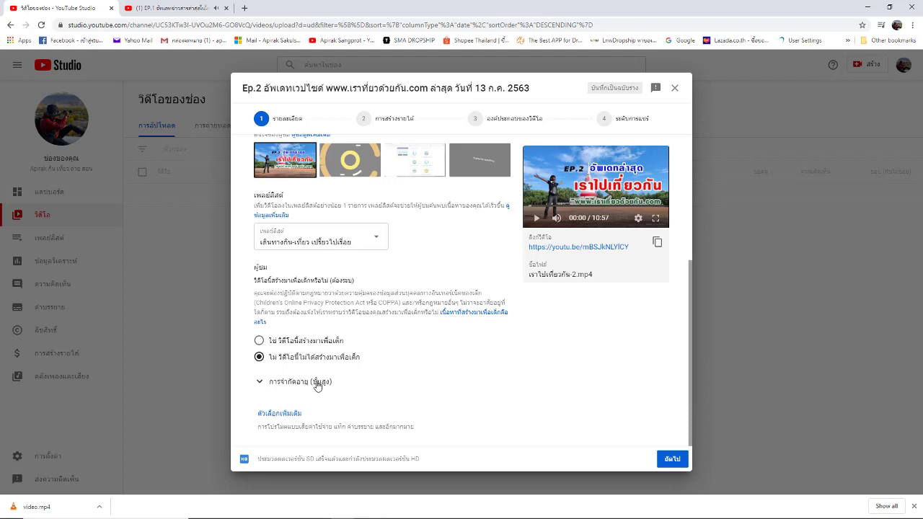
click(260, 346)
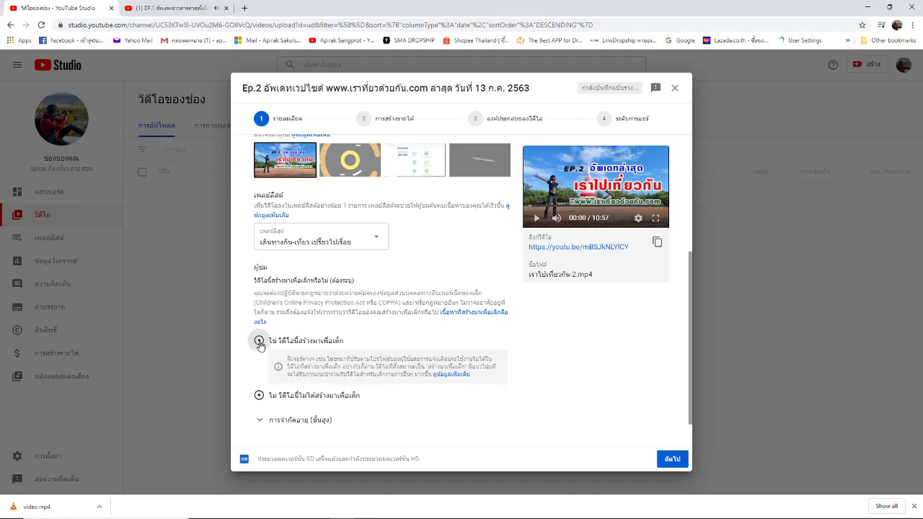
click(259, 396)
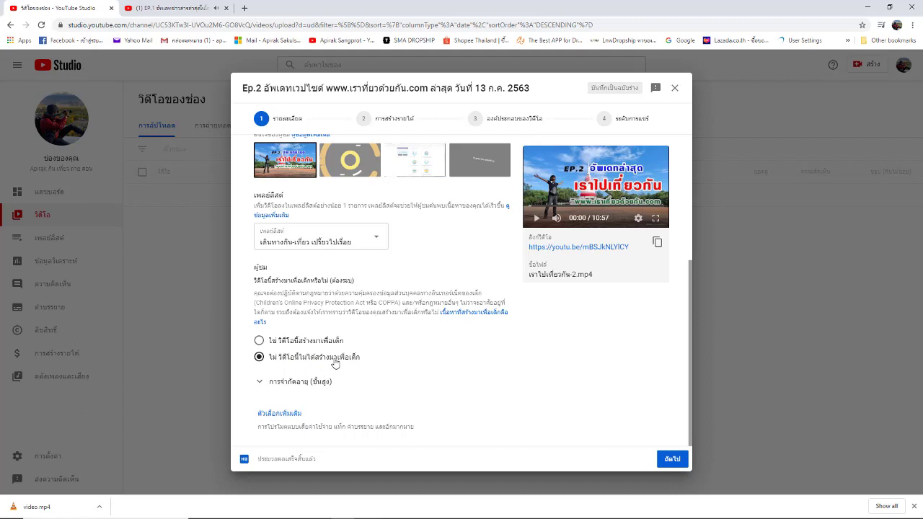
Show the additional upload options and add the tags เราเที่ยวด้วย and เราไปเที่ยวกัน.
click(281, 415)
scroll(513, 357, down, 3)
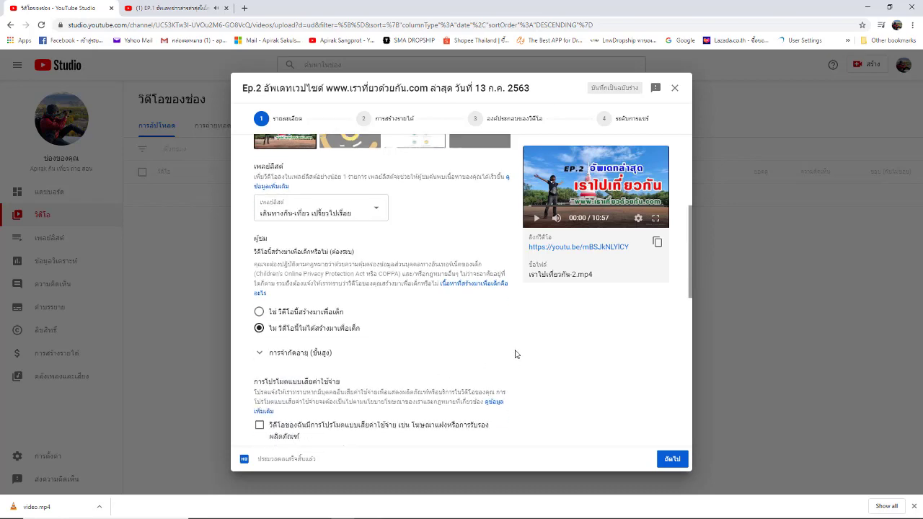
scroll(516, 354, down, 1)
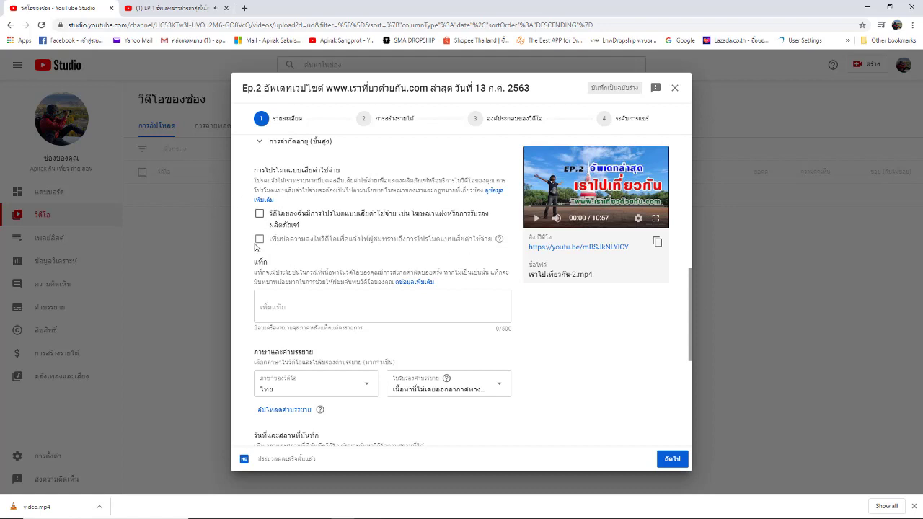
click(272, 304)
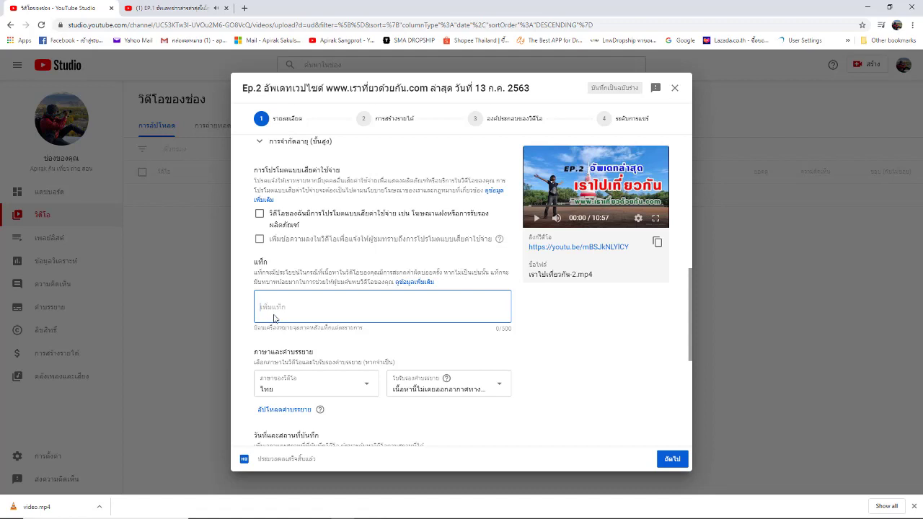
text(เราเที่ยวด้วย)
key(Return)
text(เราไป)
text(เที่ยวด้ว)
key(Return)
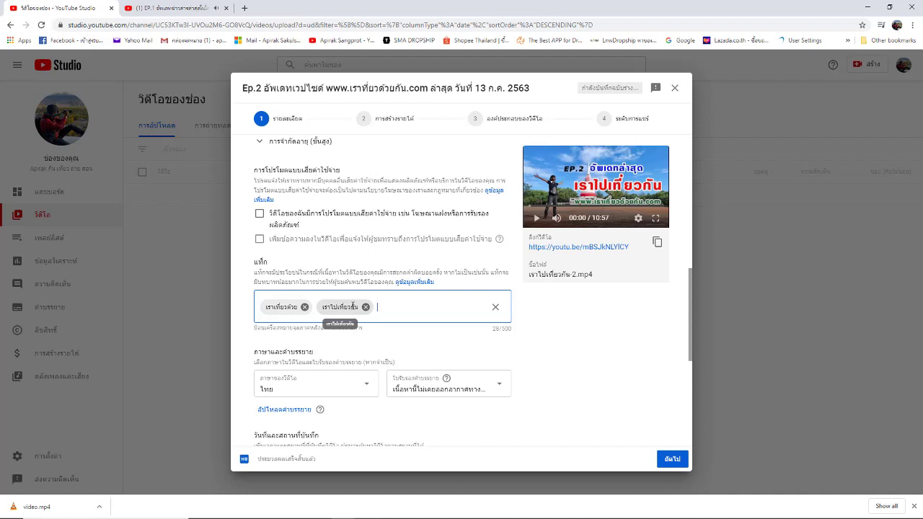
Keep the video language as Thai and set the caption certification to เนื้อหานี้ไม่เคยออกอากาศทางโทรทัศน์ในสหรัฐอเมริกา.
scroll(441, 292, down, 2)
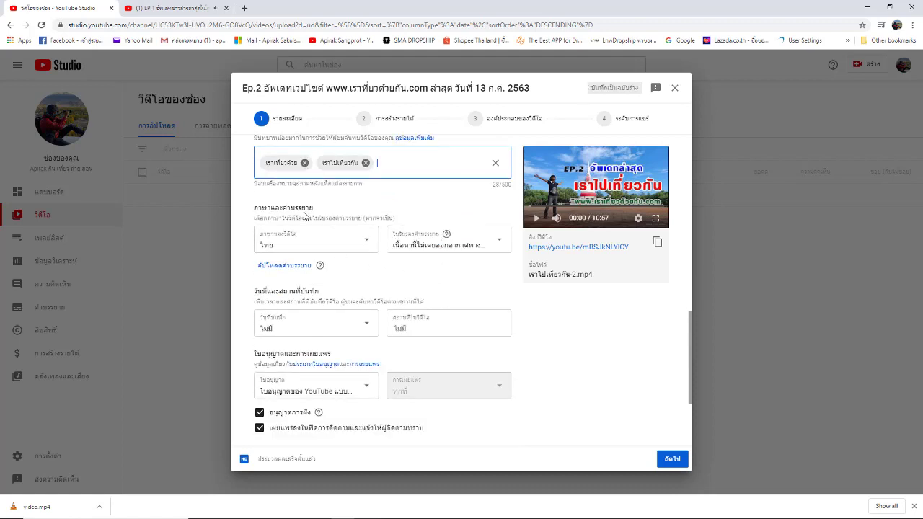
click(365, 242)
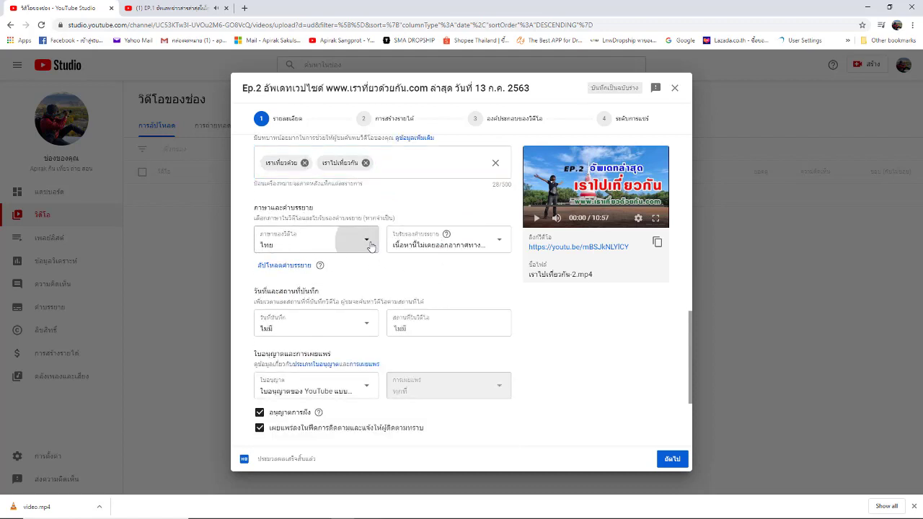
click(299, 349)
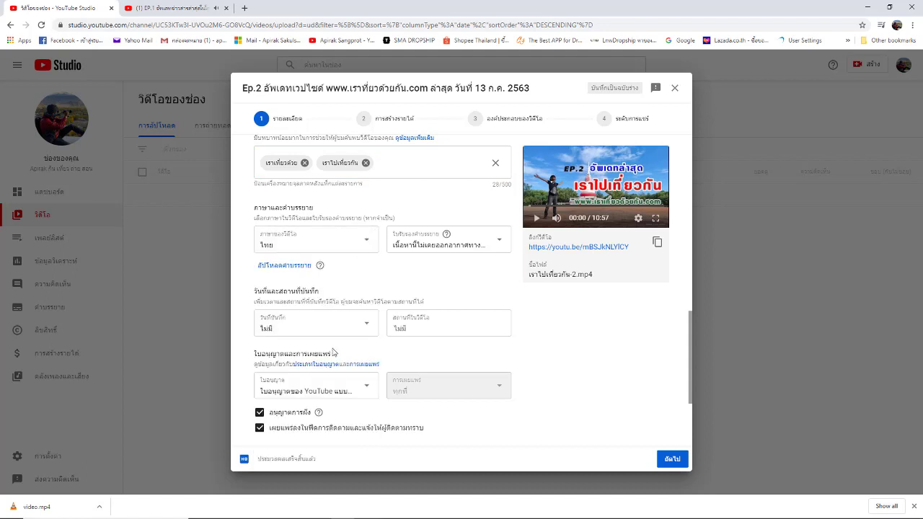
click(501, 243)
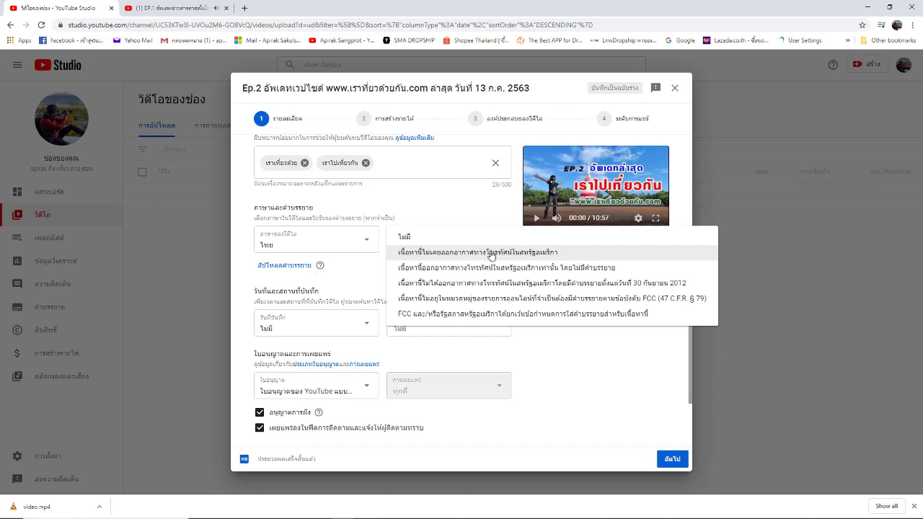
click(491, 255)
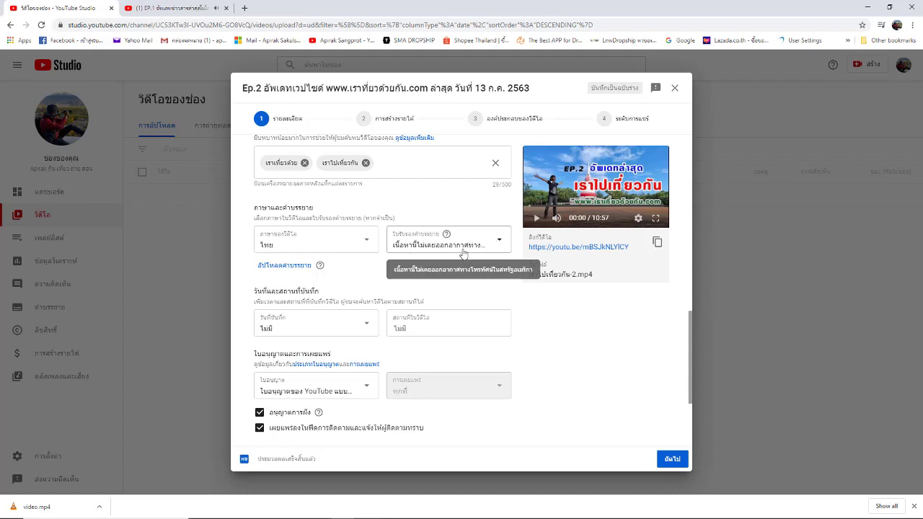
Set the recording date to 14 ก.ค. 2020 and leave the video location empty.
click(368, 328)
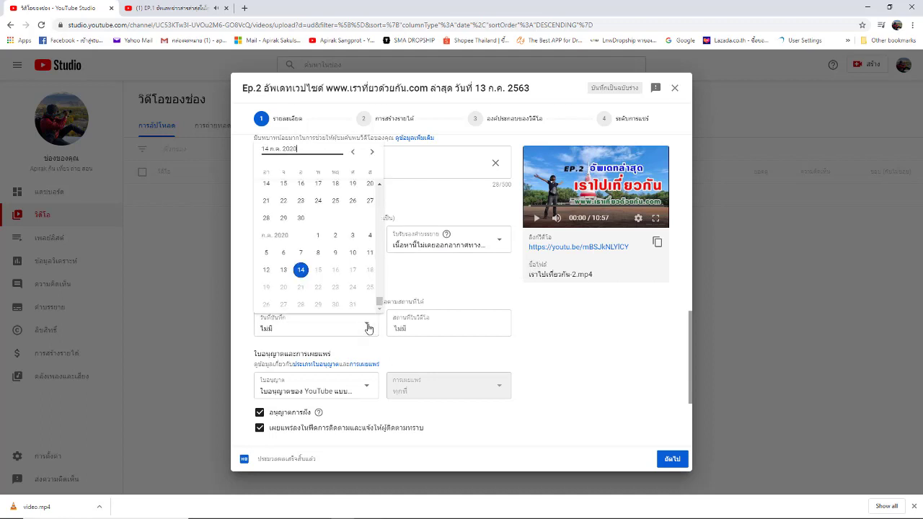
click(301, 270)
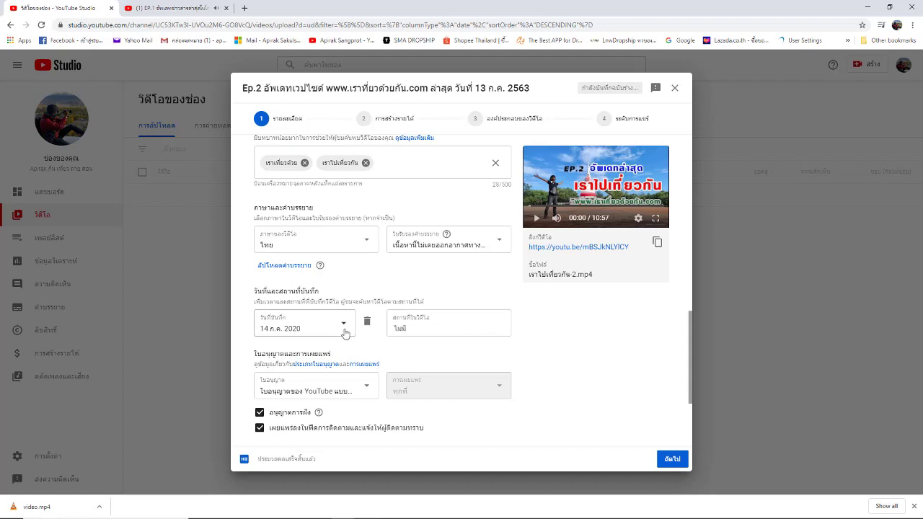
click(434, 328)
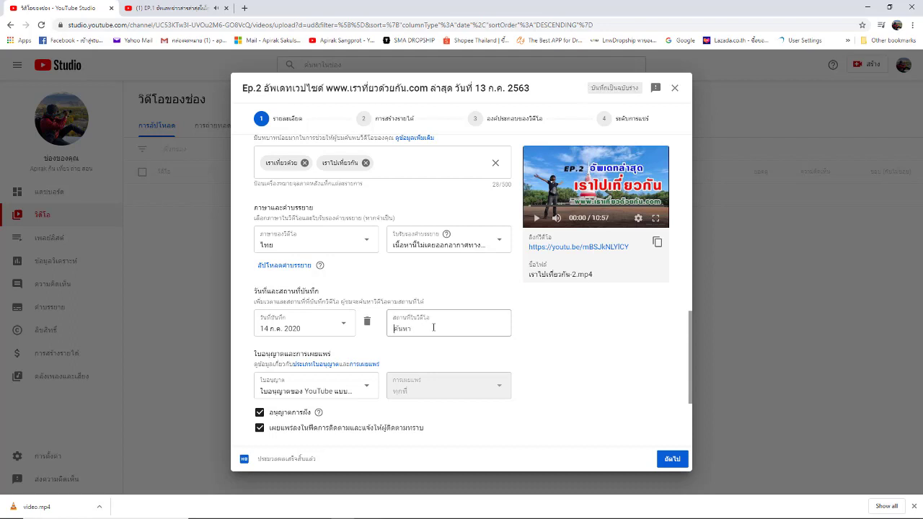
Choose the standard YouTube licence (ใบอนุญาตของ YouTube แบบมาตรฐาน) for the video.
scroll(404, 328, down, 2)
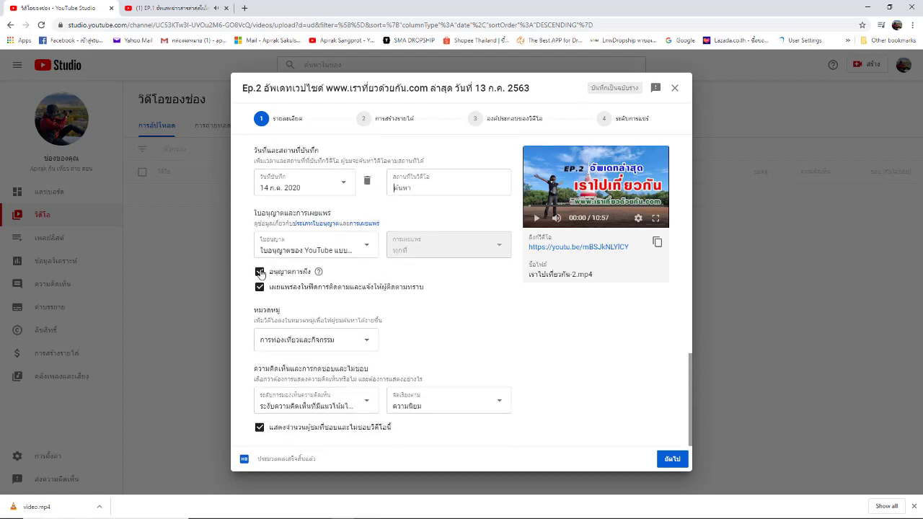
click(367, 249)
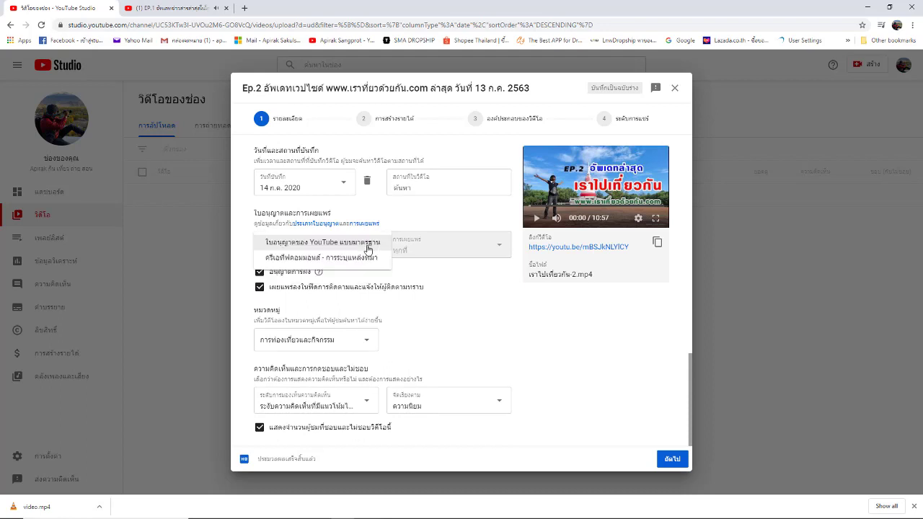
click(323, 248)
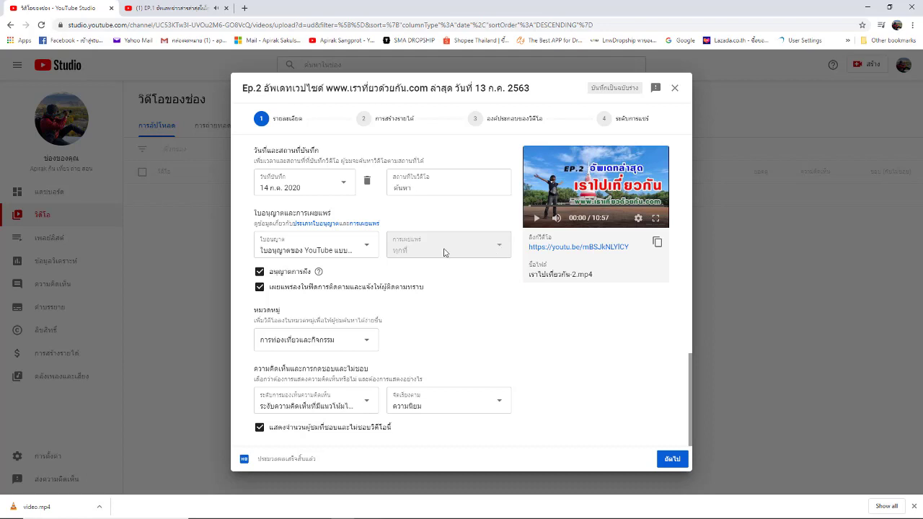
Keep the video category as การท่องเที่ยวและกิจกรรม.
click(368, 343)
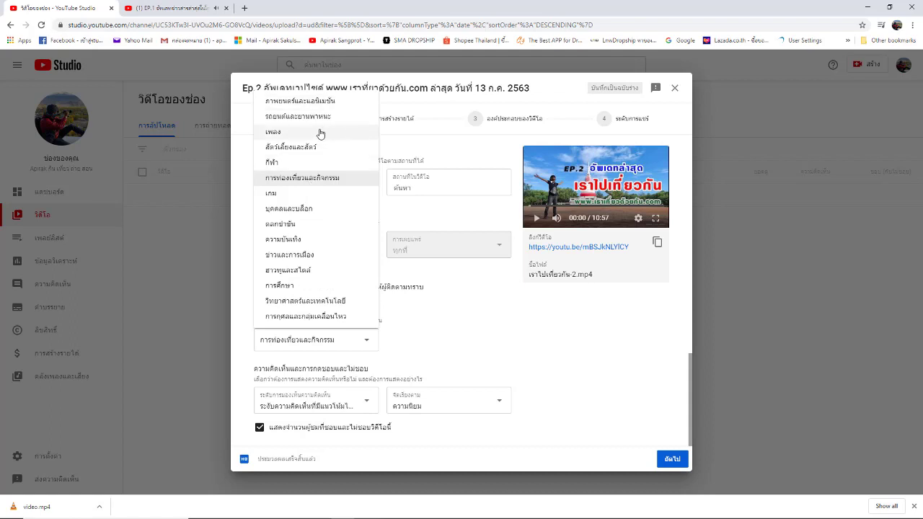
click(303, 179)
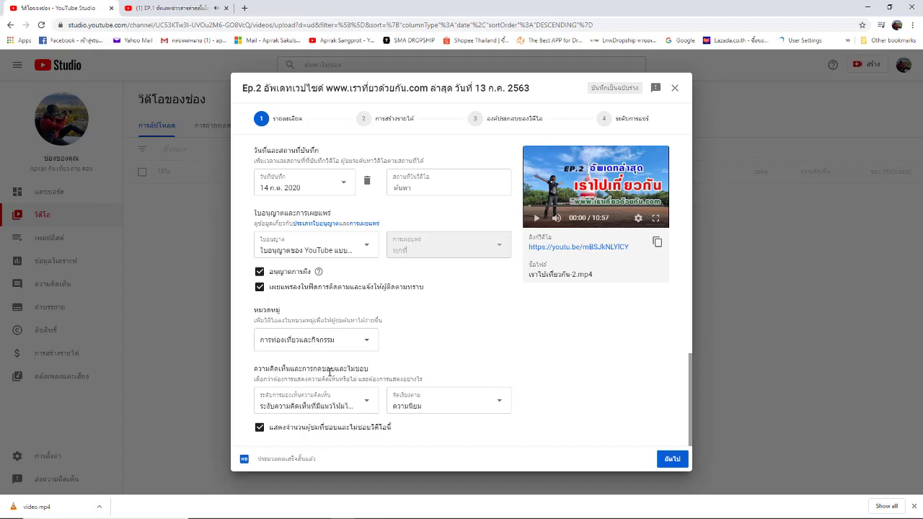
Keep comments set to ระงับความคิดเห็นที่มีแนวโน้มไม่เหมาะสมเพื่อรอตรวจสอบ, sorted by ความนิยม, and continue to the monetization stage.
click(367, 404)
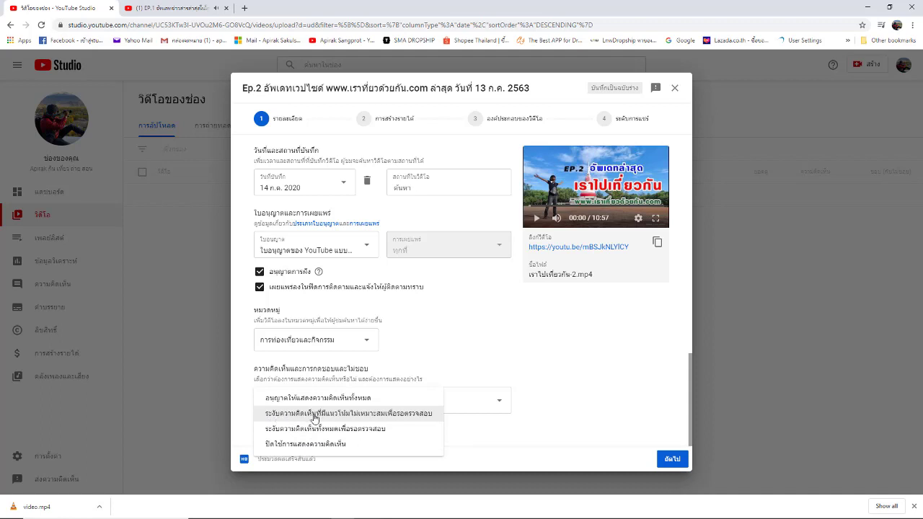
click(362, 419)
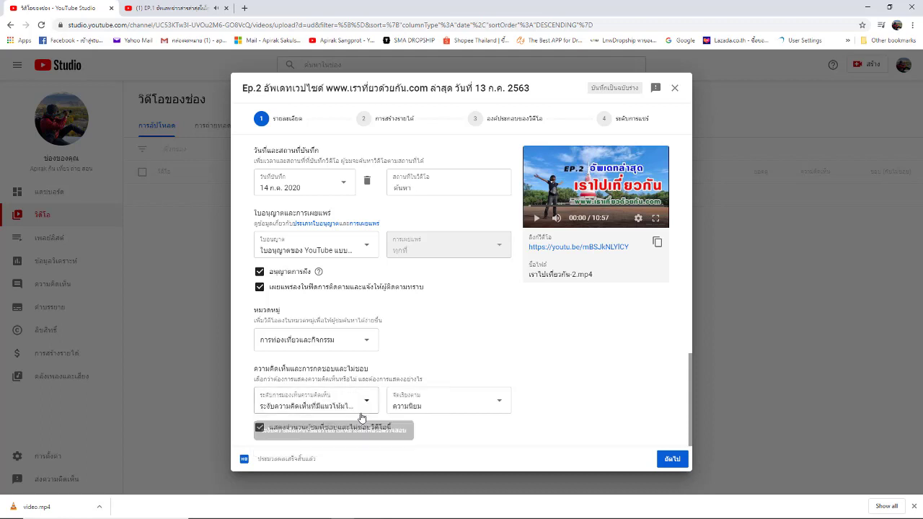
click(502, 406)
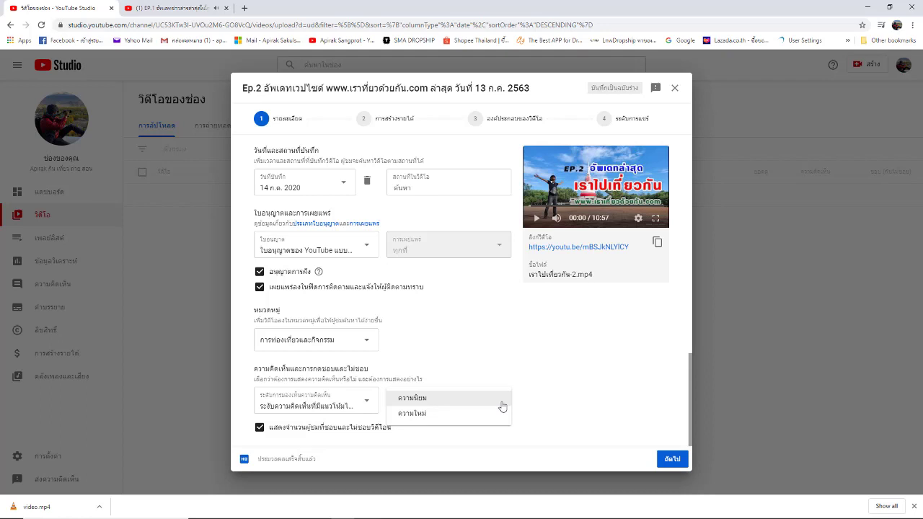
click(432, 402)
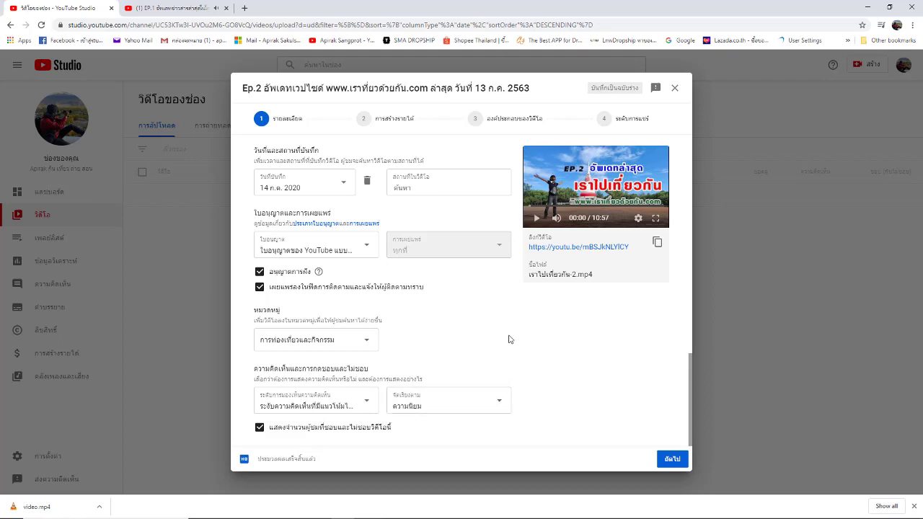
click(672, 460)
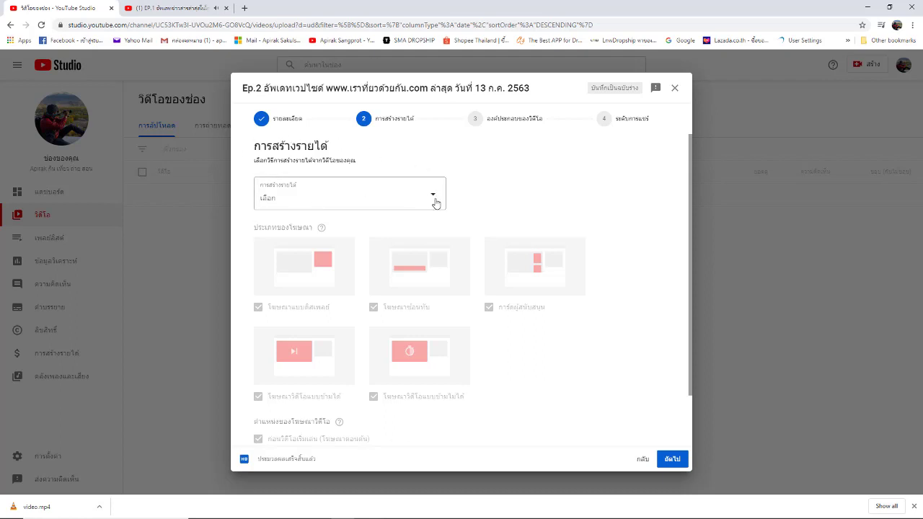
Turn monetization on (เปิด) and add ads after the video ends (หลังวิดีโอเล่นจบ), continuing to ad suitability.
click(436, 203)
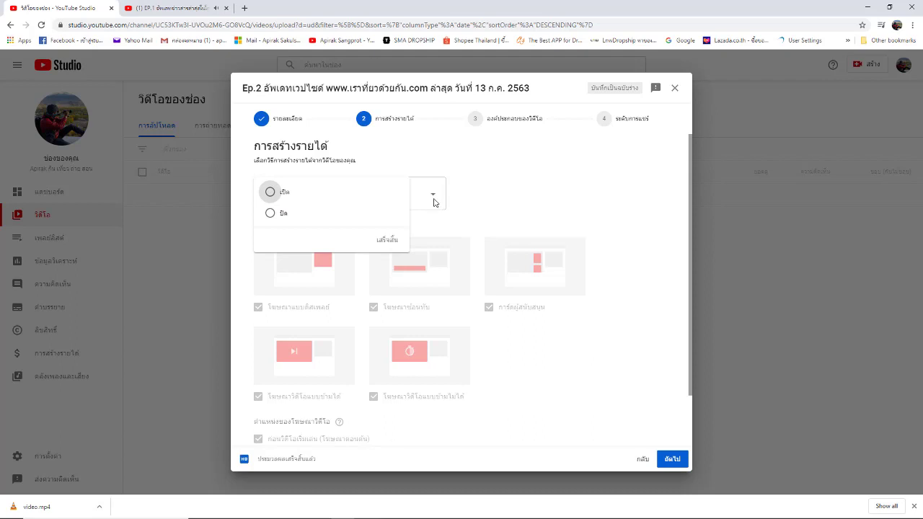
click(270, 195)
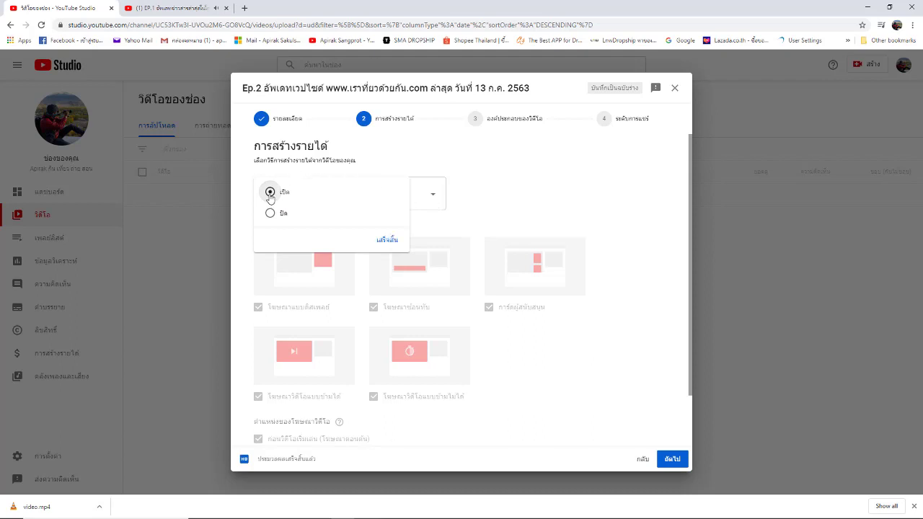
click(388, 240)
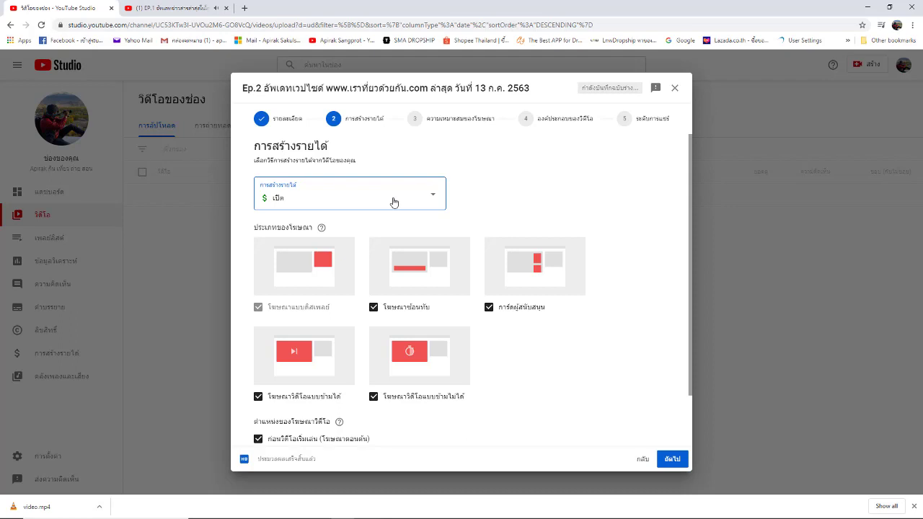
scroll(328, 233, down, 1)
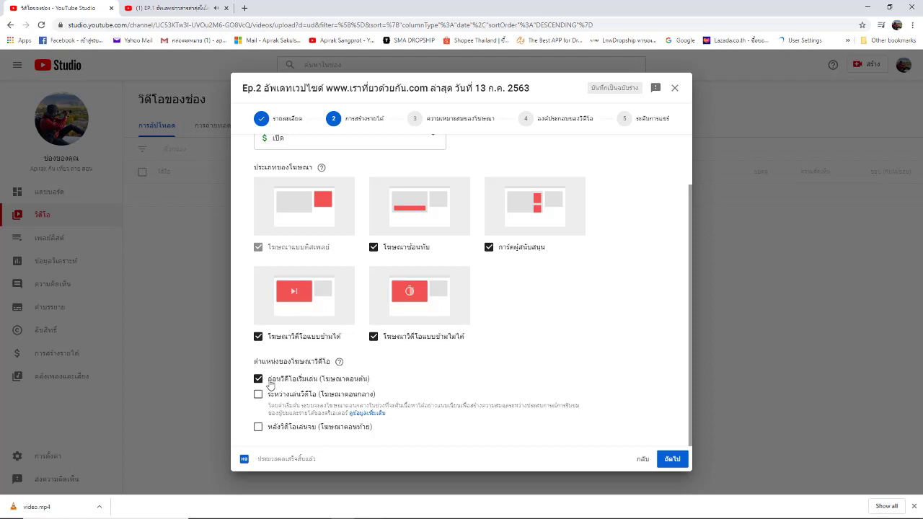
click(259, 428)
click(672, 459)
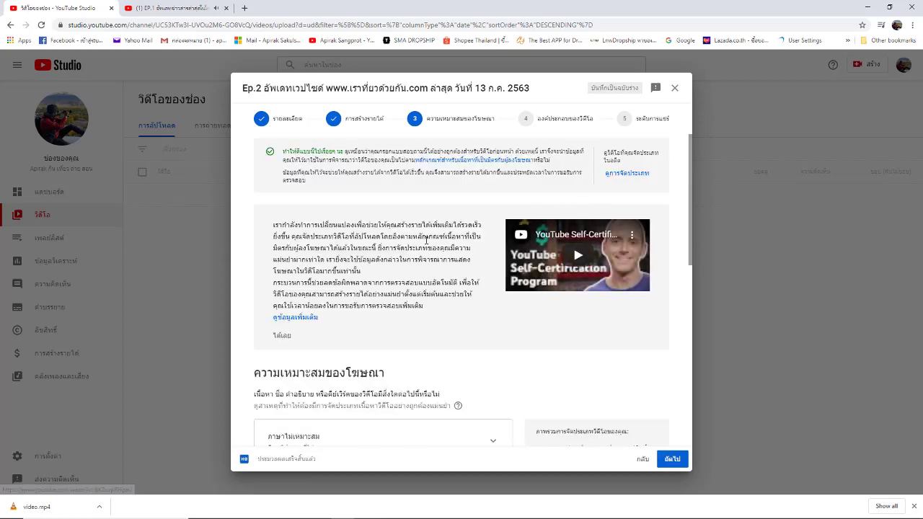
Declare that none of the listed ad-suitability content types apply (ไม่ใช่ทั้งหมดข้างต้น) and continue to the video elements.
scroll(433, 246, down, 3)
scroll(459, 269, up, 3)
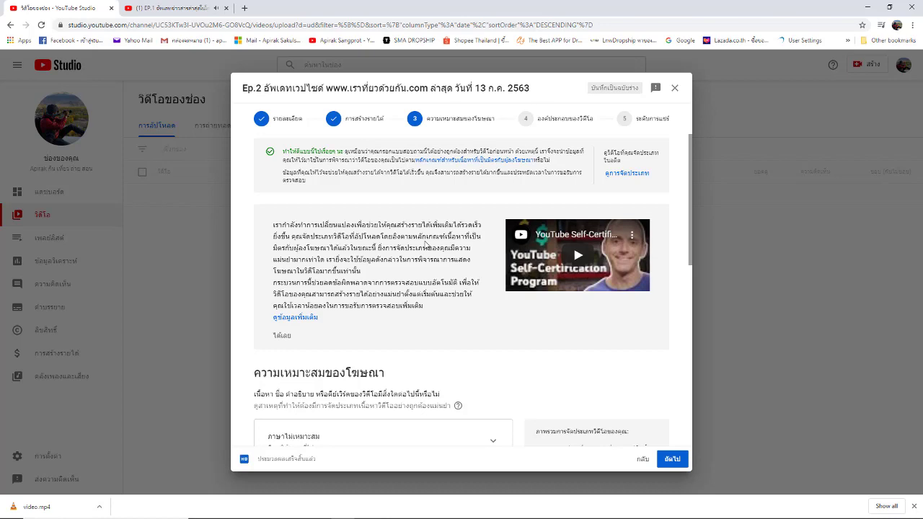
scroll(425, 244, down, 5)
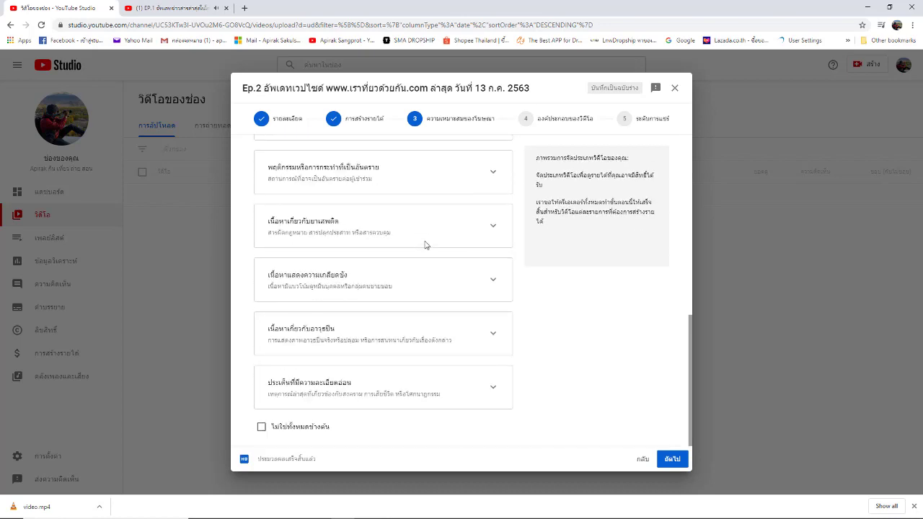
scroll(425, 244, up, 5)
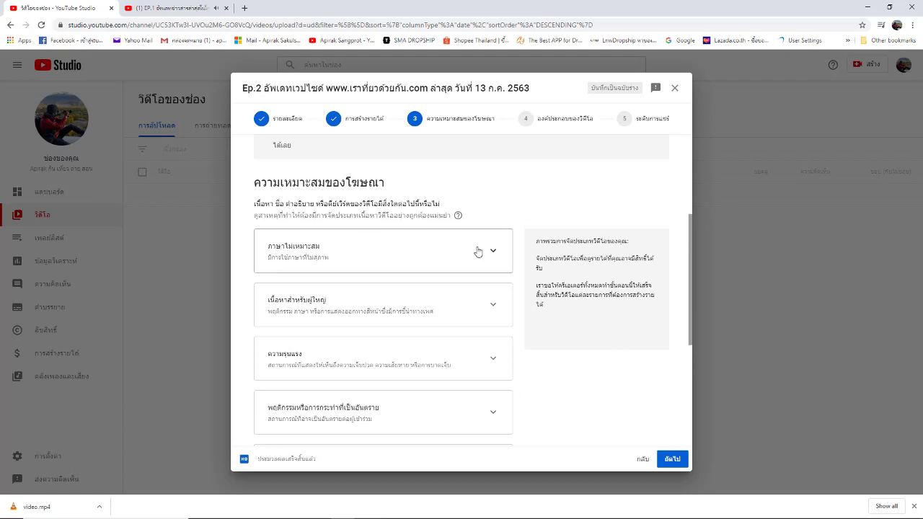
scroll(366, 248, down, 1)
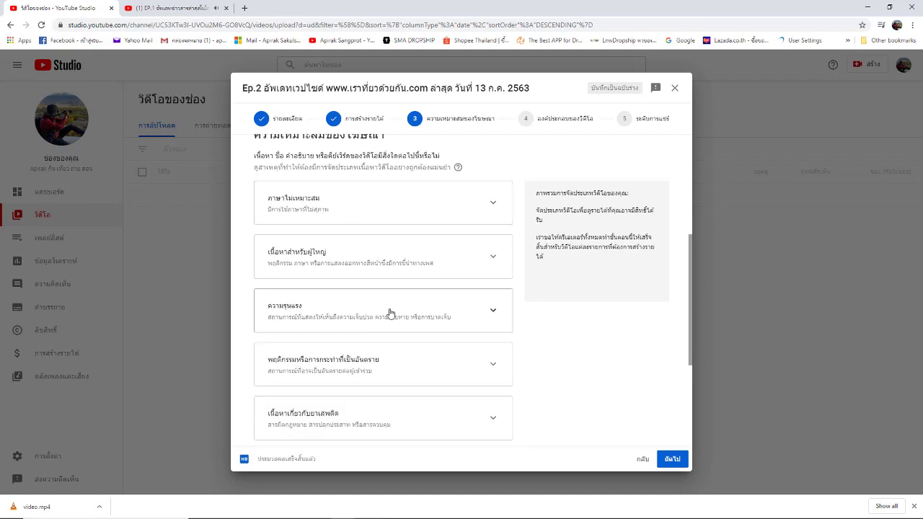
scroll(402, 304, down, 1)
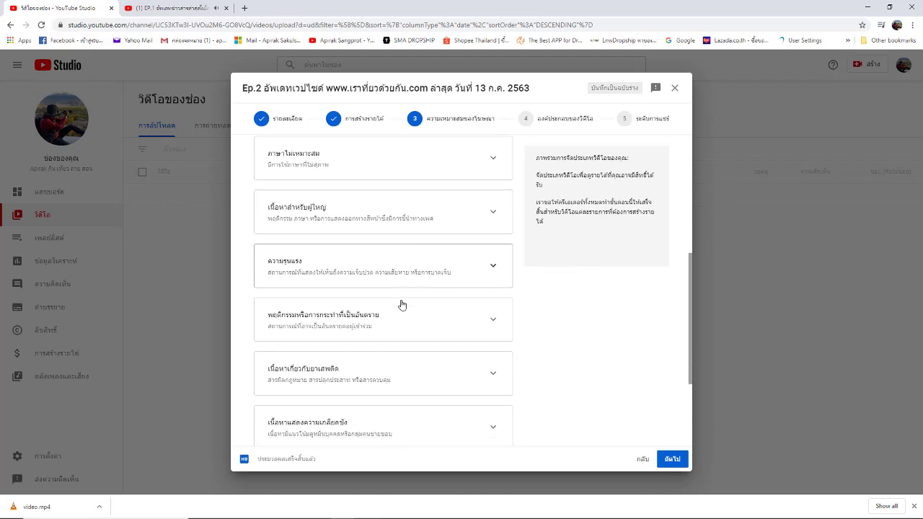
scroll(400, 301, down, 1)
scroll(432, 303, down, 1)
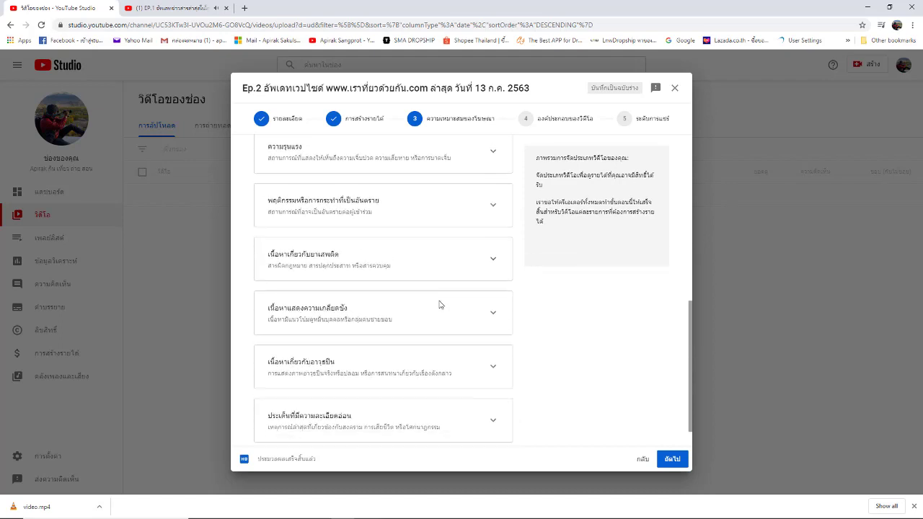
scroll(440, 304, down, 1)
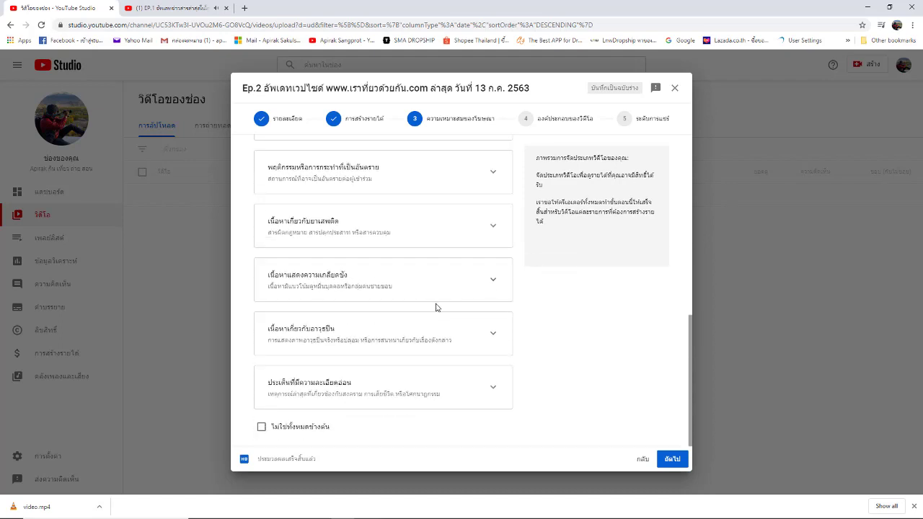
click(262, 430)
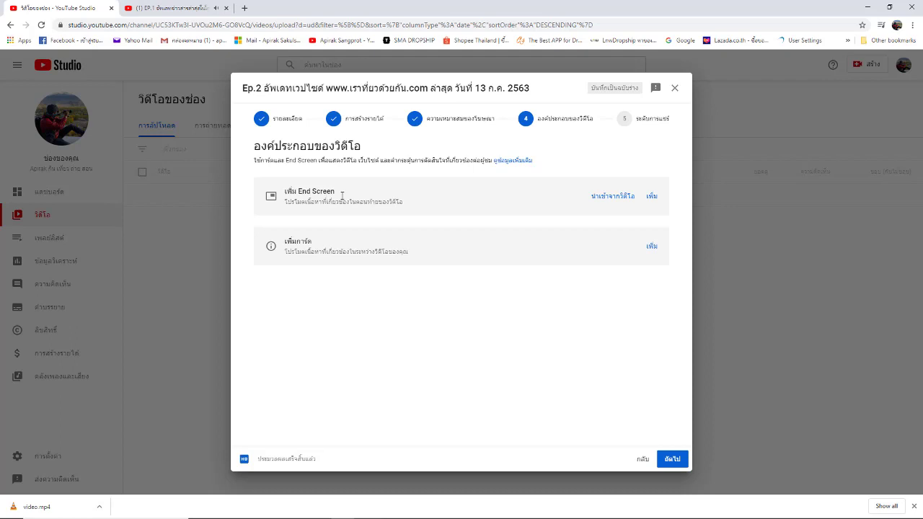
Add an end screen with the separated two-video layout and assign the EP.1 อัพเดทข่าวสารล่าสุดในโครงการ เราไปเที่ยวกัน video to its left element.
click(655, 199)
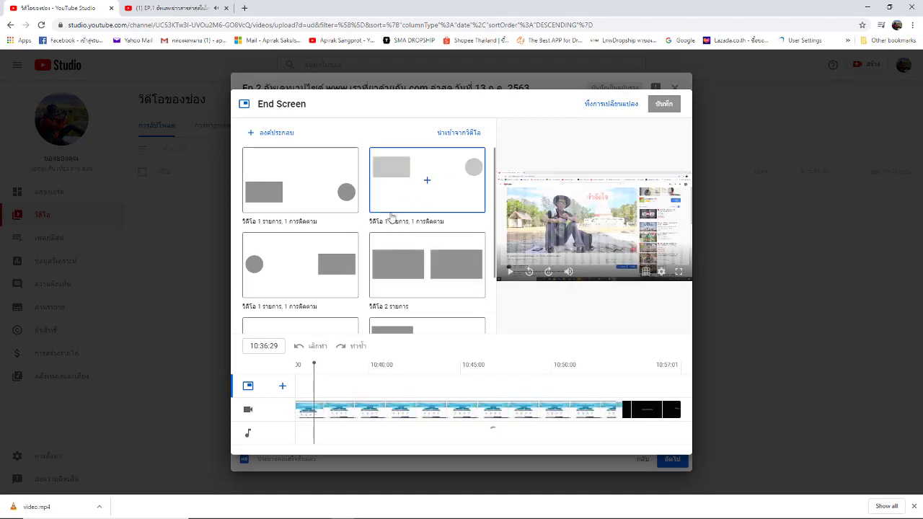
scroll(325, 254, down, 1)
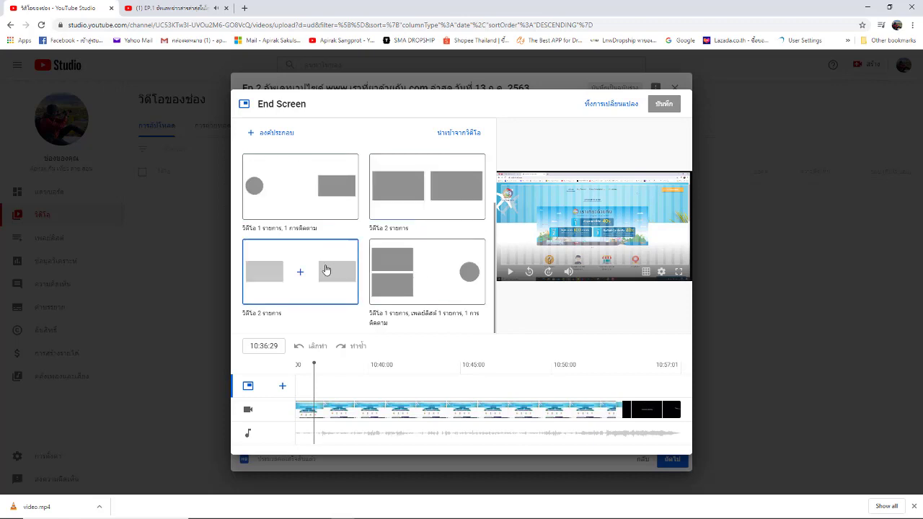
click(273, 278)
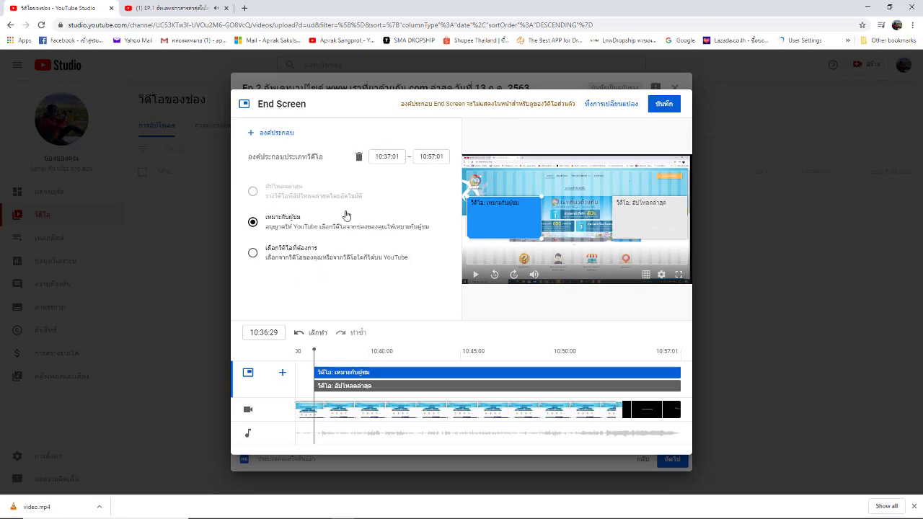
click(254, 257)
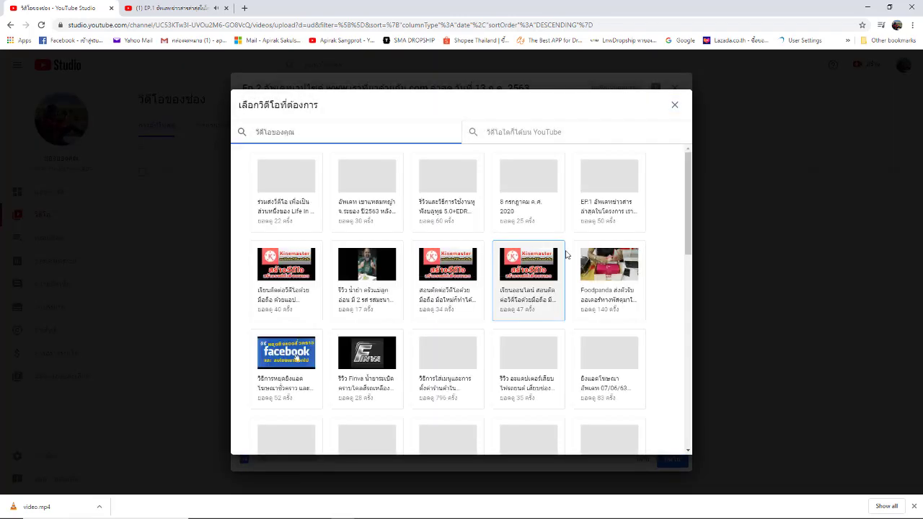
click(618, 183)
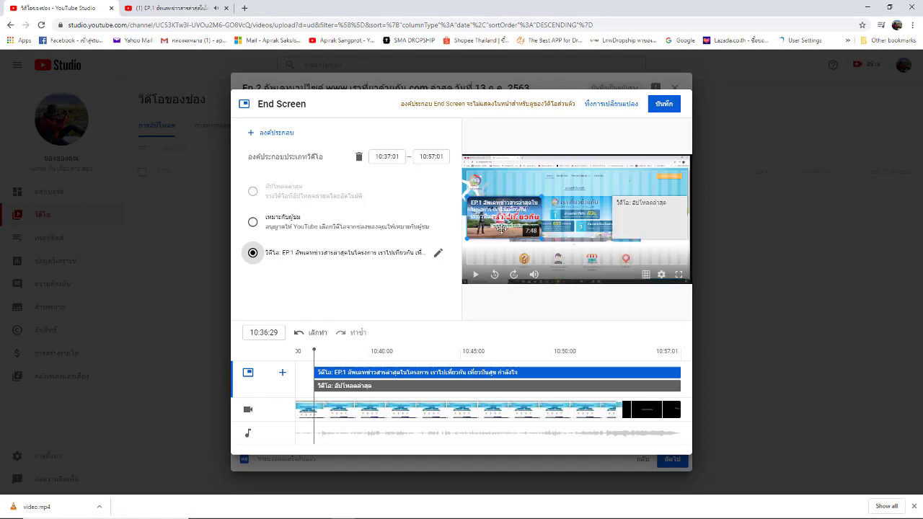
Move the EP.1 video element up to the frame's upper-left corner, then save the end screen after previewing its playback.
drag(503, 224, 503, 200)
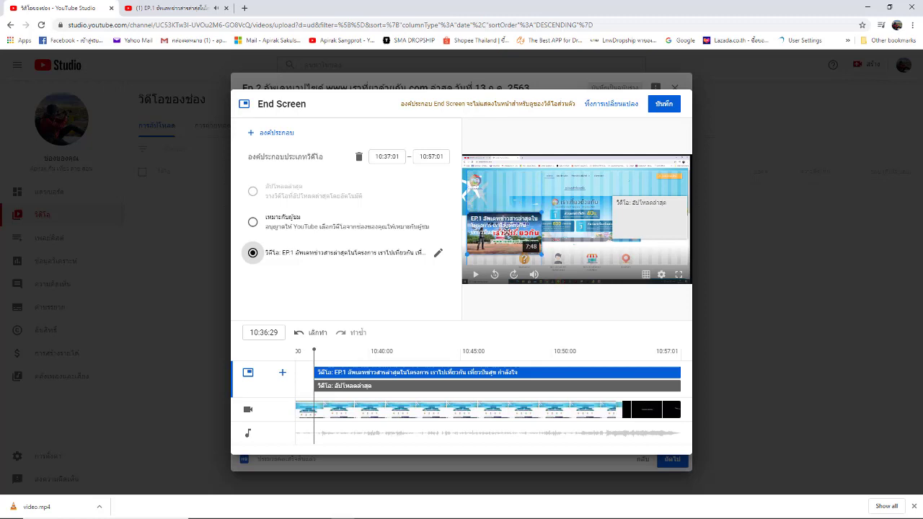
drag(502, 200, 652, 189)
click(476, 276)
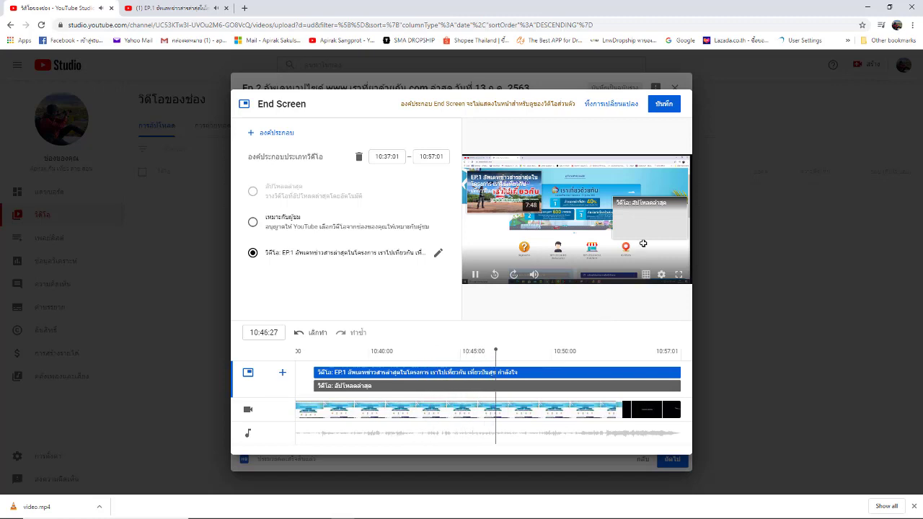
click(476, 278)
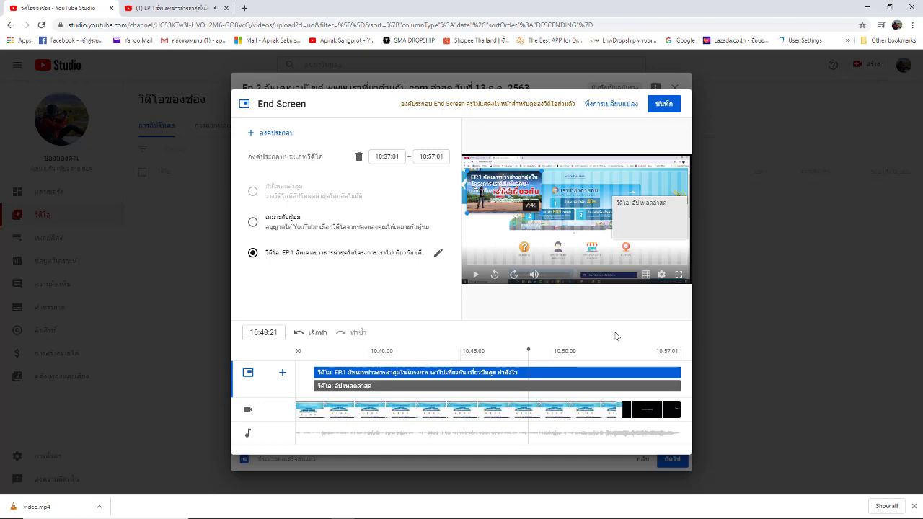
click(665, 105)
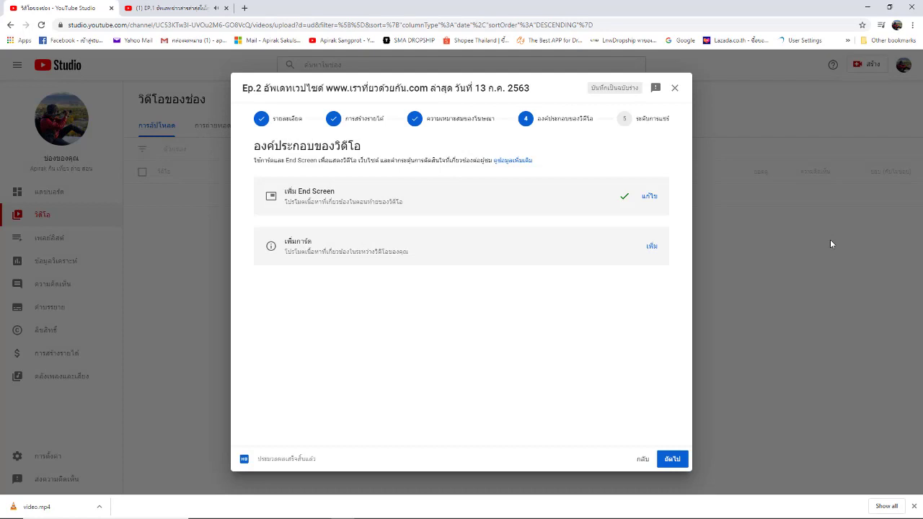
Set the video's visibility to public (สาธารณะ), publish it and close the published-video dialog.
click(671, 462)
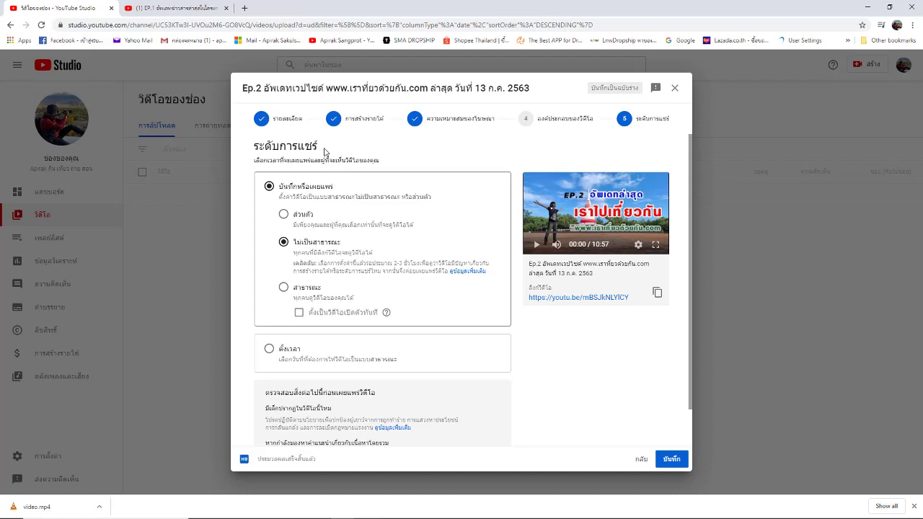
click(285, 293)
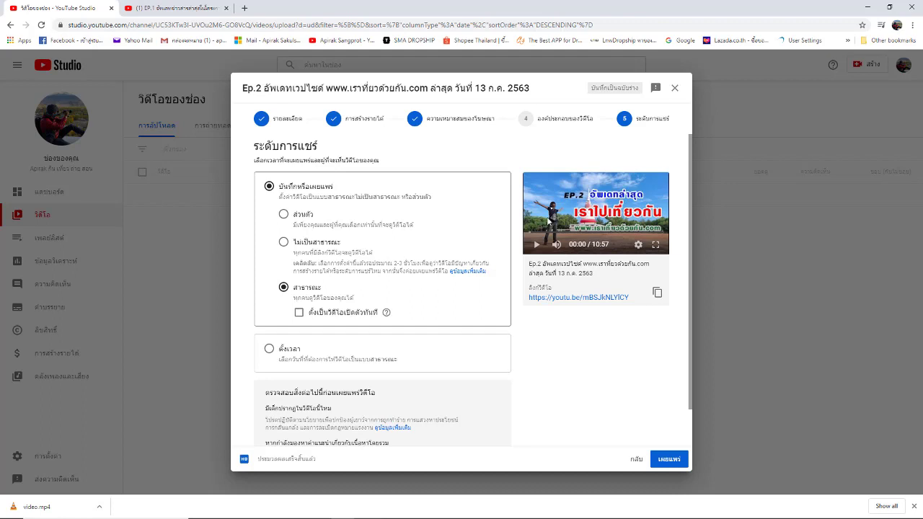
click(299, 315)
click(670, 460)
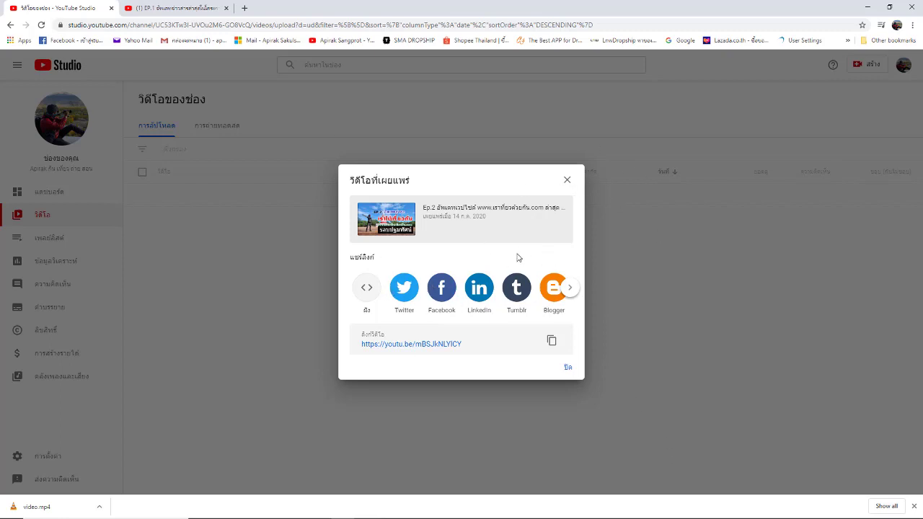
click(567, 181)
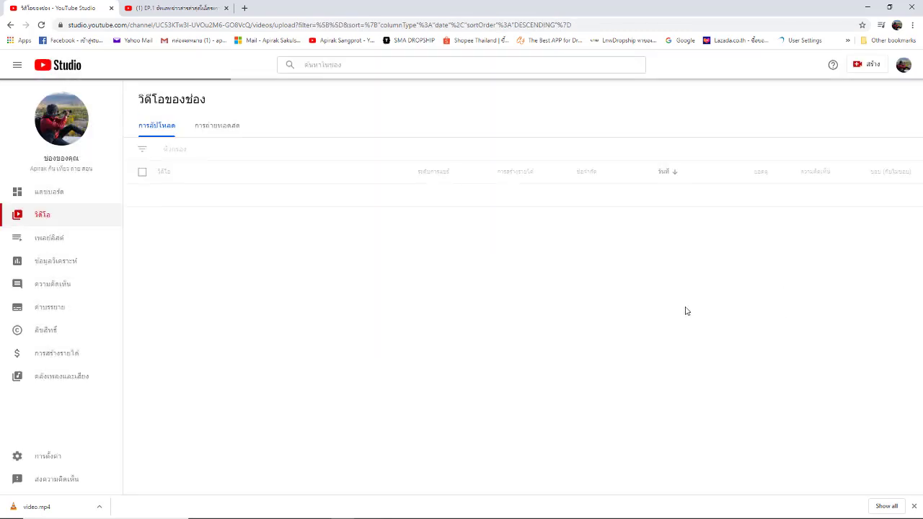